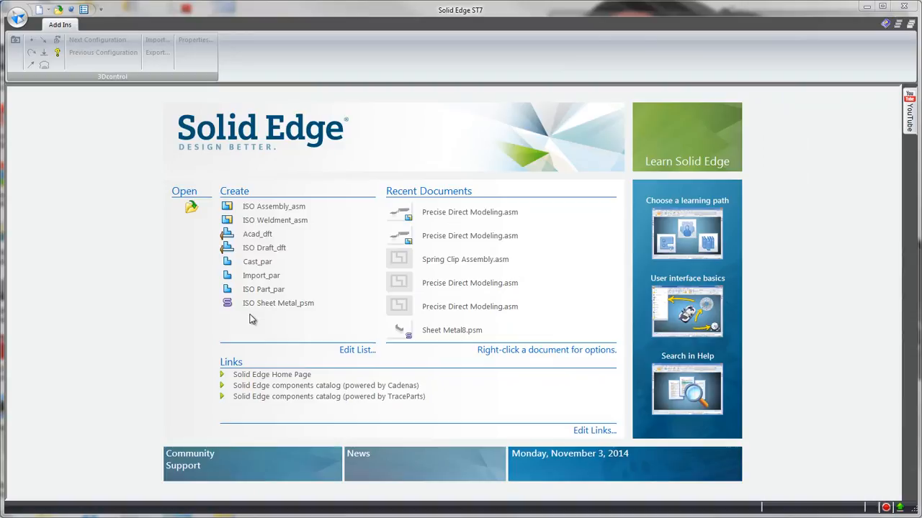
# Start a new ISO sheet metal document and draw a rectangle centred on the origin in the horizontal base plane
pyautogui.click(260, 305)
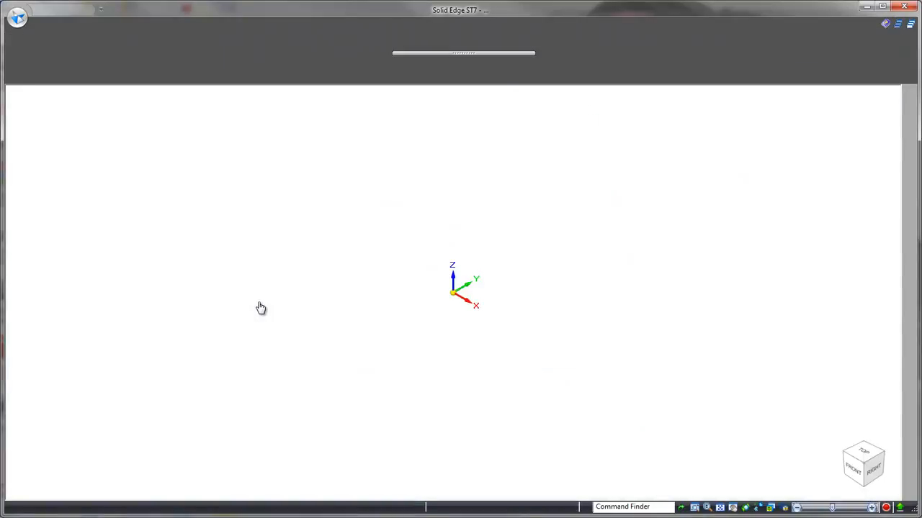
pyautogui.click(59, 26)
pyautogui.click(137, 37)
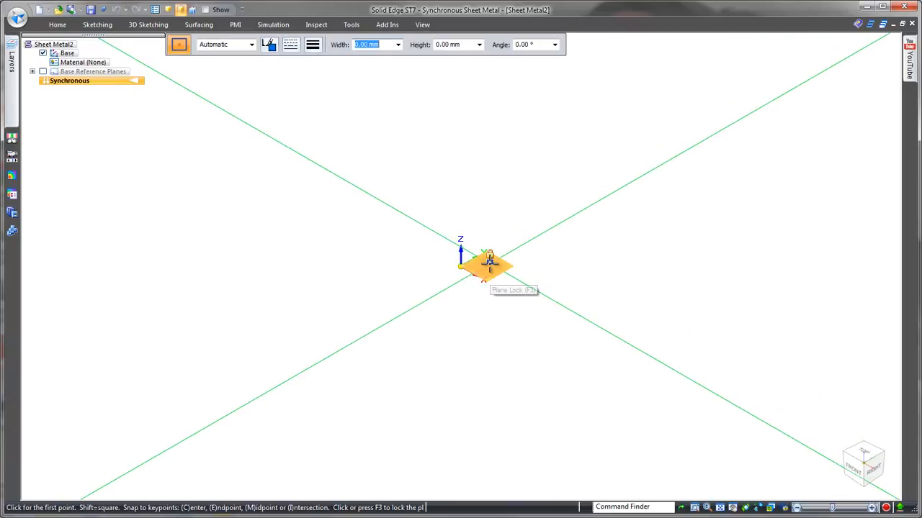
pyautogui.click(489, 260)
pyautogui.click(460, 266)
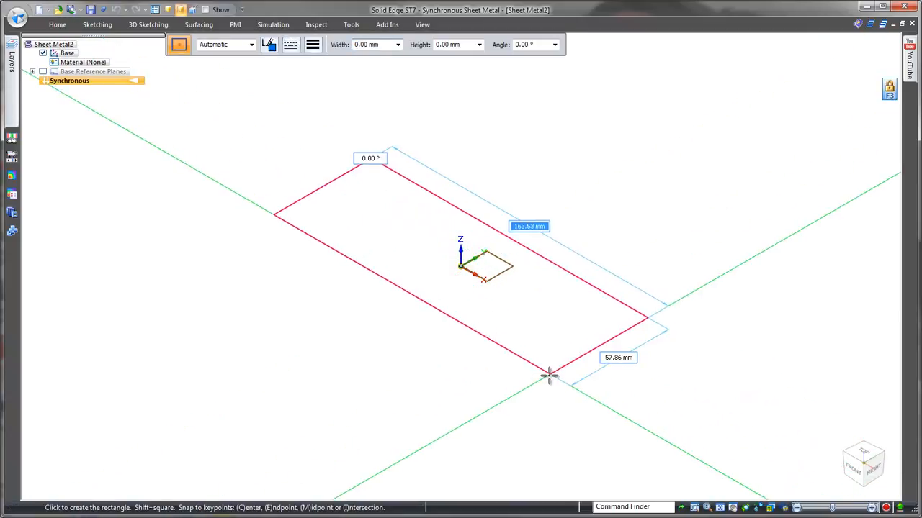
pyautogui.click(532, 370)
# Turn the rectangle into a base tab with a thickness of 0.7 mm
pyautogui.click(530, 360)
pyautogui.click(531, 327)
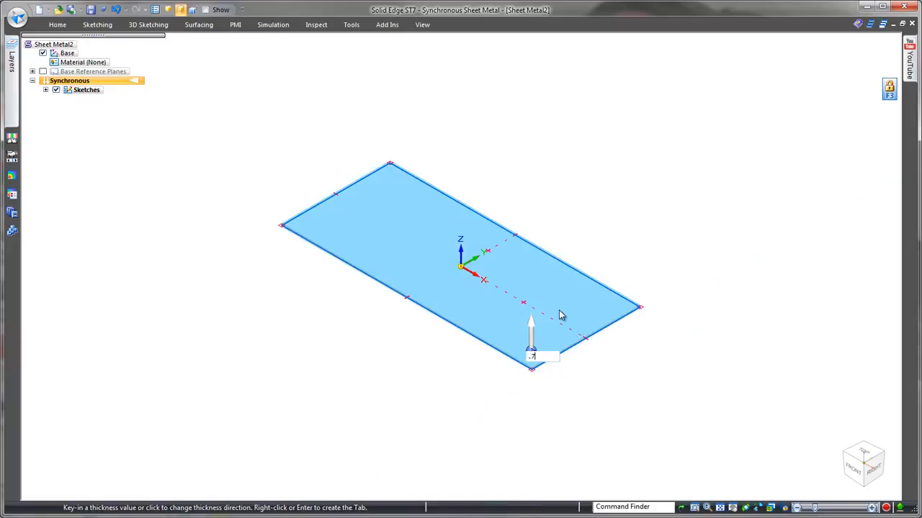
pyautogui.press('Return')
# Add downward 90° flanges of equal length on both short edges of the tab
pyautogui.click(584, 339)
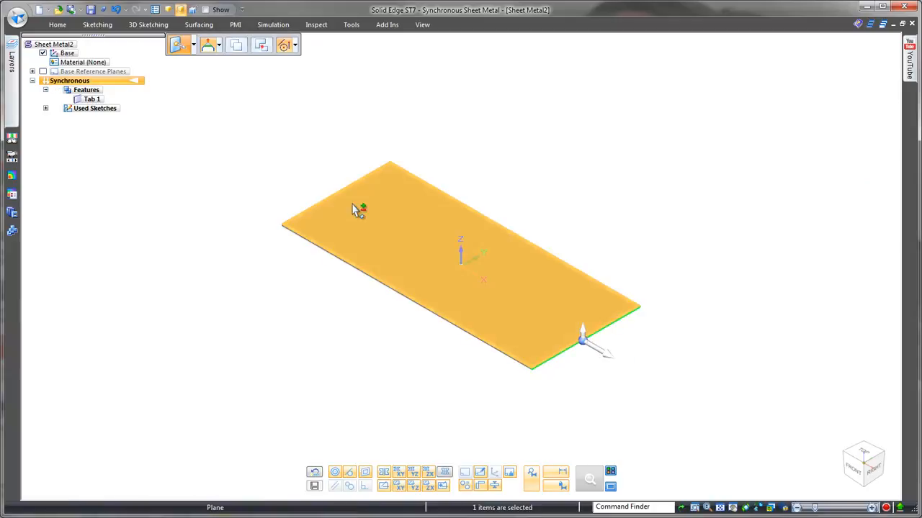
pyautogui.click(582, 332)
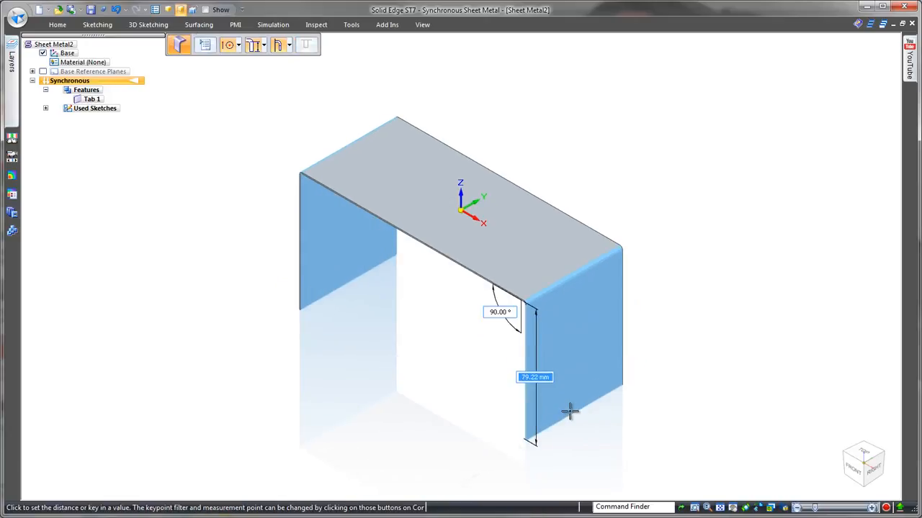
pyautogui.click(569, 425)
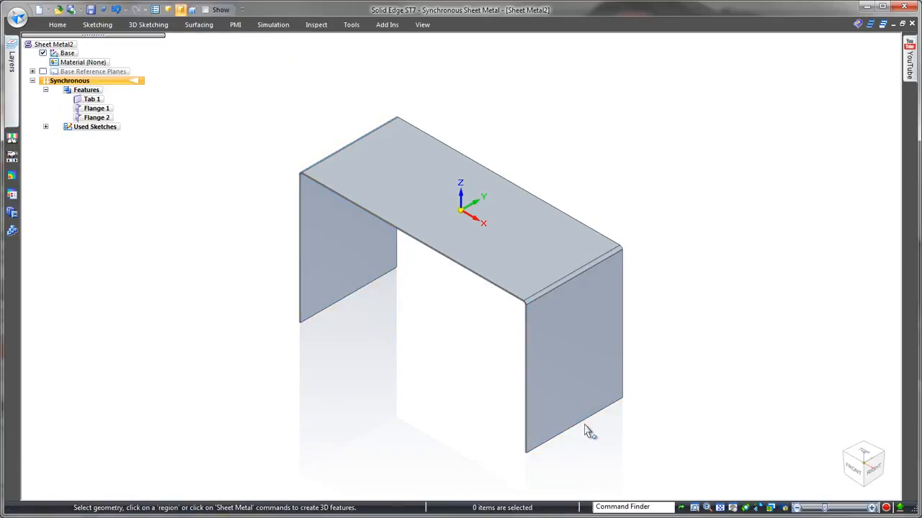
# Add outward 90° foot flanges about 48 mm long on the lower edges of both walls
pyautogui.click(583, 421)
pyautogui.keyDown('ctrl'); pyautogui.click(357, 295); pyautogui.keyUp('ctrl')
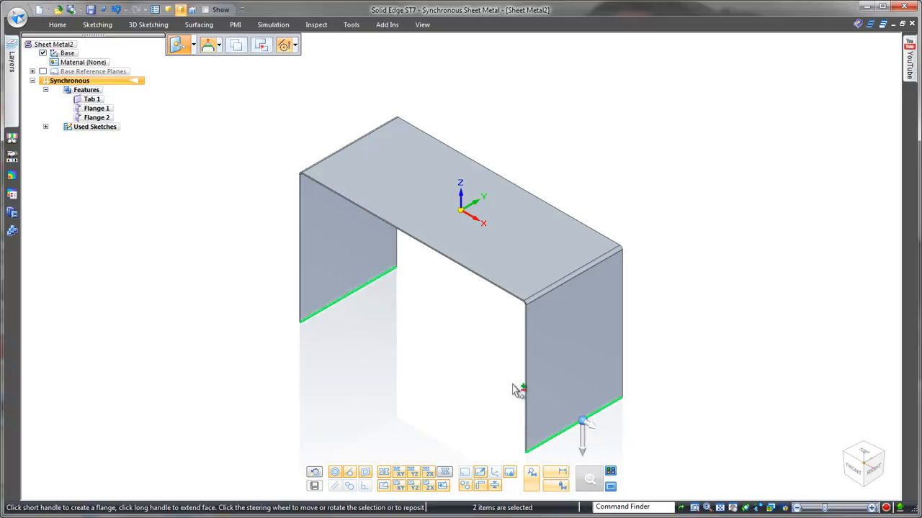
pyautogui.click(584, 428)
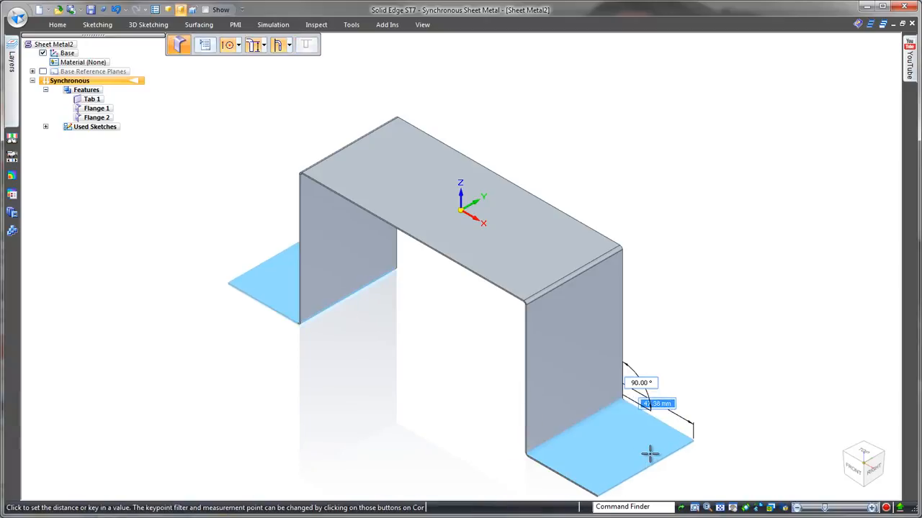
pyautogui.click(649, 452)
# Rotate the wall with the bead-free foot flange outward about its upper bend, with the opposite side following symmetrically
pyautogui.hotkey('ctrl', 'f')
pyautogui.hotkey('ctrl', 'i')
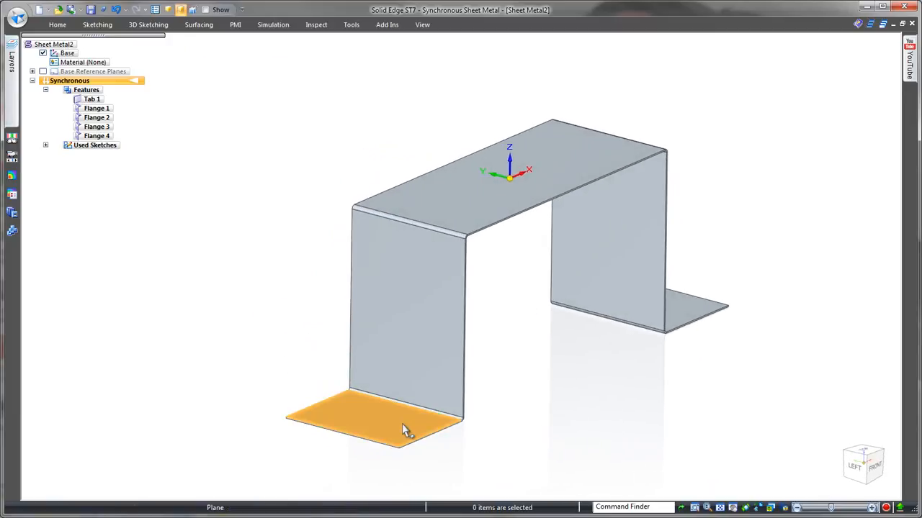
pyautogui.click(401, 427)
pyautogui.keyDown('ctrl'); pyautogui.click(423, 373); pyautogui.keyUp('ctrl')
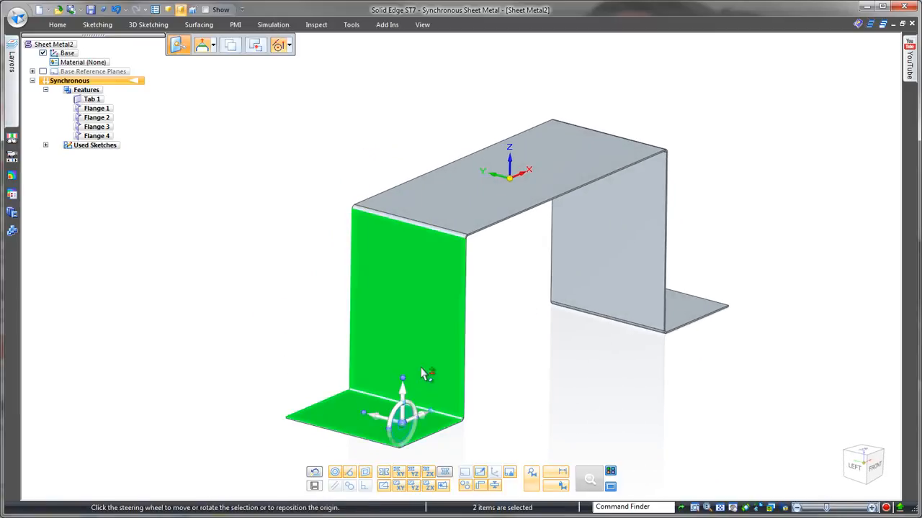
pyautogui.click(402, 426)
pyautogui.click(437, 239)
pyautogui.click(443, 250)
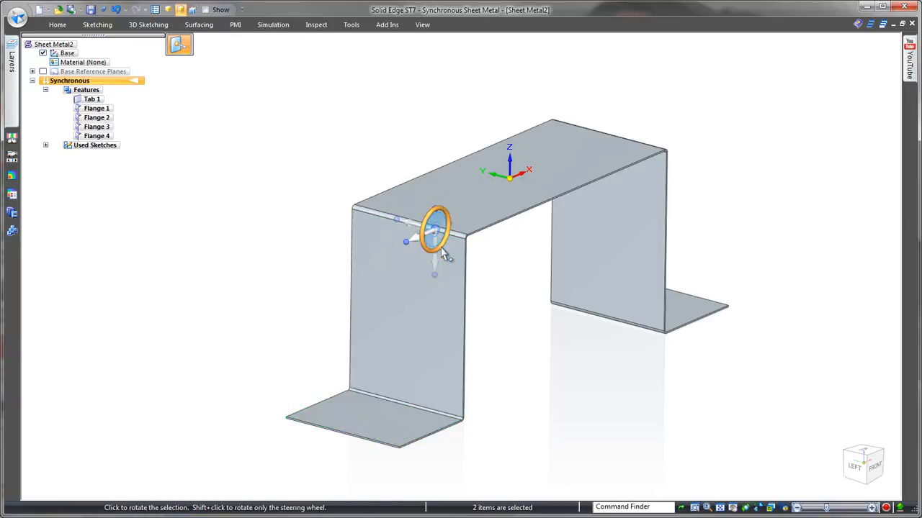
pyautogui.click(382, 300)
pyautogui.click(552, 374)
# Make the slanted wall on the negative X side vertical with a face relationship, carrying its foot flange along
pyautogui.moveTo(544, 378); pyautogui.dragTo(504, 387, button='middle')
pyautogui.click(309, 363)
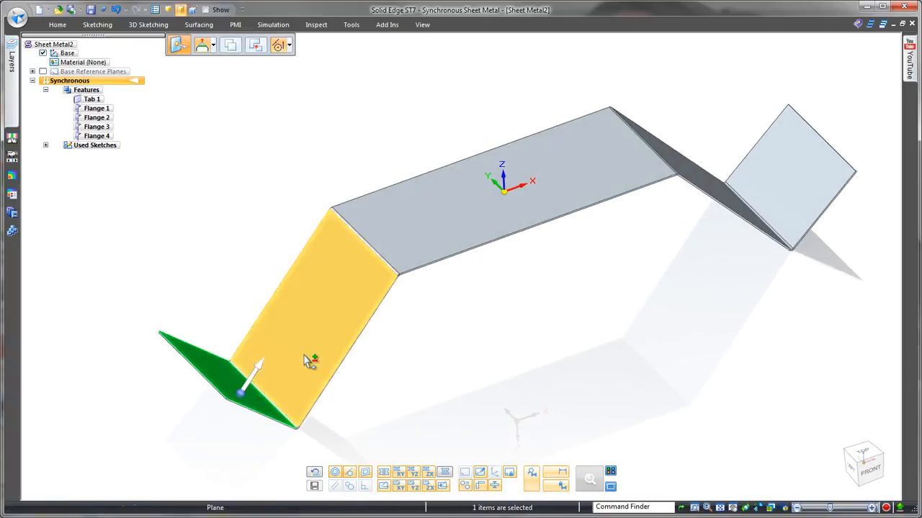
pyautogui.keyDown('ctrl'); pyautogui.click(307, 359); pyautogui.keyUp('ctrl')
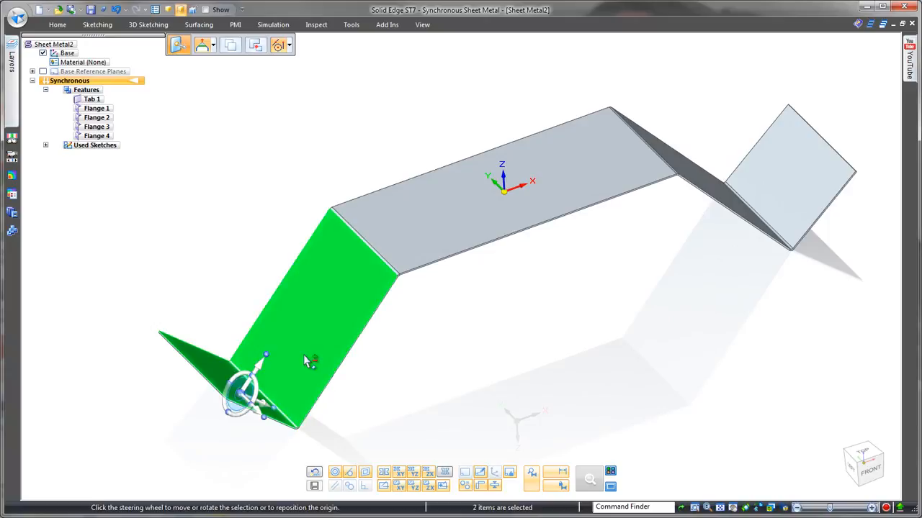
pyautogui.click(57, 25)
pyautogui.click(668, 67)
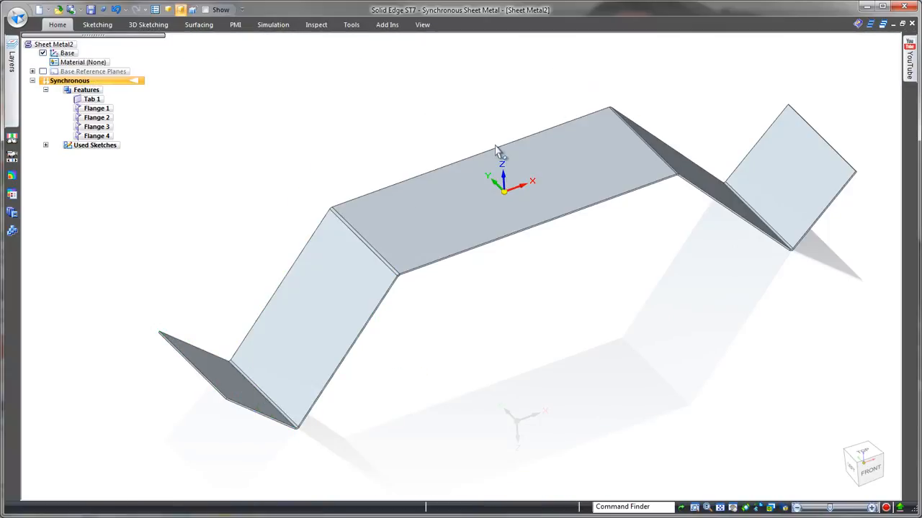
pyautogui.click(336, 283)
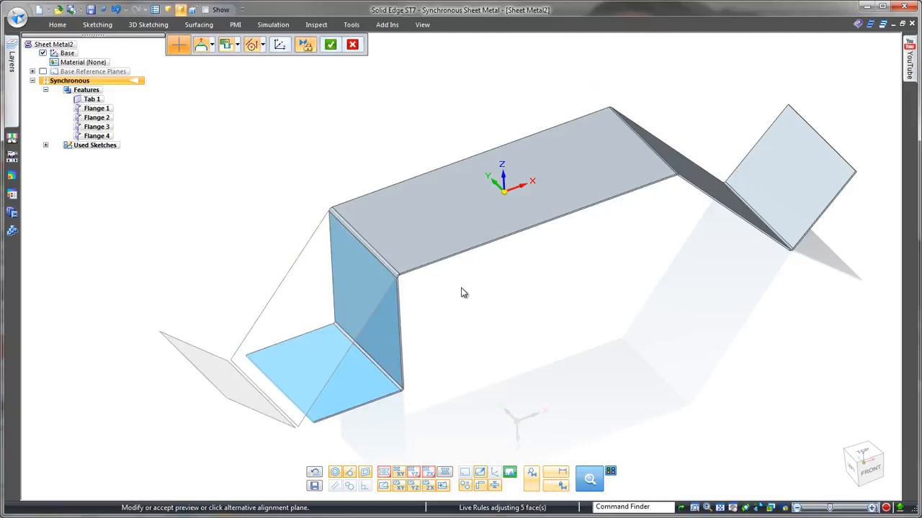
pyautogui.rightClick(425, 295)
pyautogui.press('Escape')
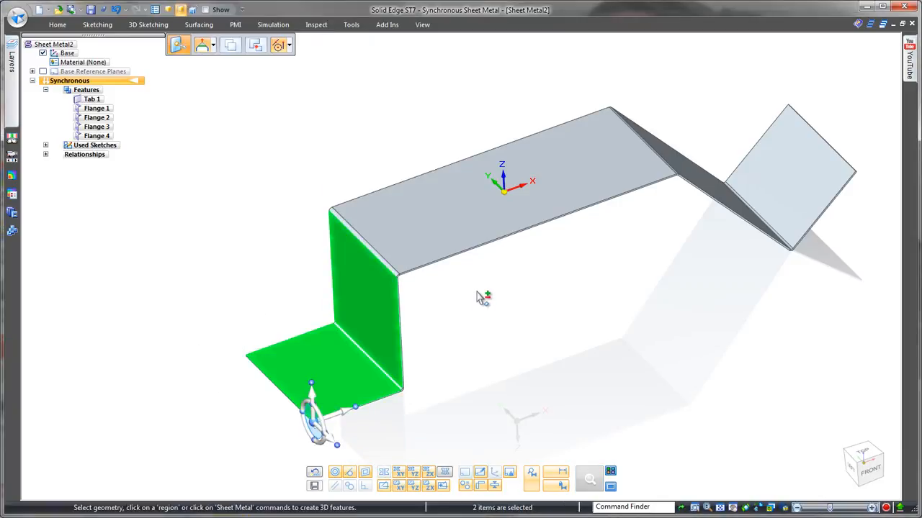
pyautogui.press('Escape')
# Sketch a straight line down the middle of the vertical wall's outer face, ending short of both bends
pyautogui.moveTo(450, 302); pyautogui.dragTo(504, 319, button='middle')
pyautogui.scroll(2, 549, 323)
pyautogui.rightClick(570, 288)
pyautogui.click(599, 288)
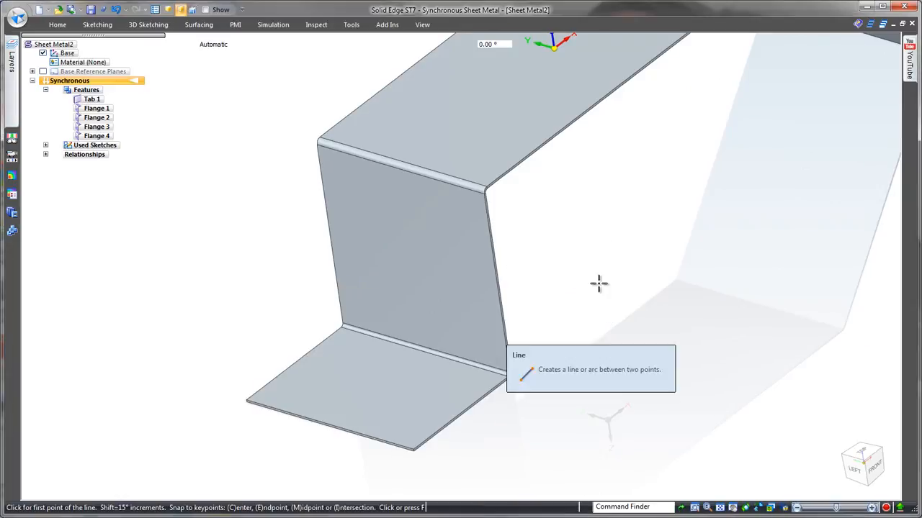
pyautogui.press('F3')
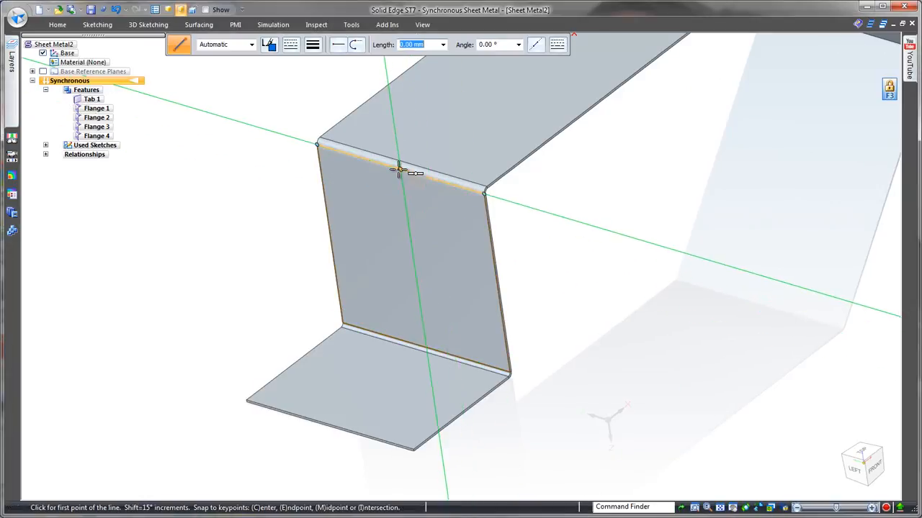
pyautogui.click(405, 202)
pyautogui.click(422, 323)
pyautogui.press('Escape')
# Form an outward-protruding bead along the sketched line on the vertical wall, accepting the bead options
pyautogui.click(59, 26)
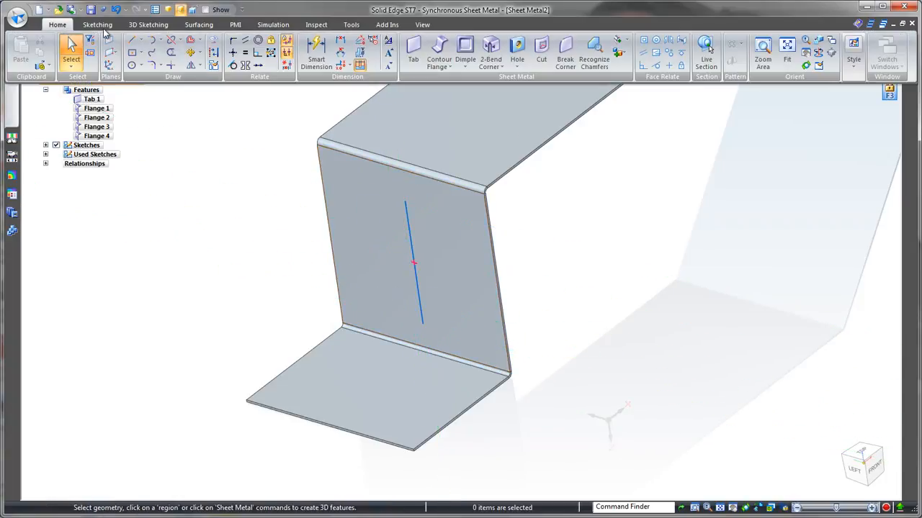
pyautogui.click(466, 67)
pyautogui.click(481, 117)
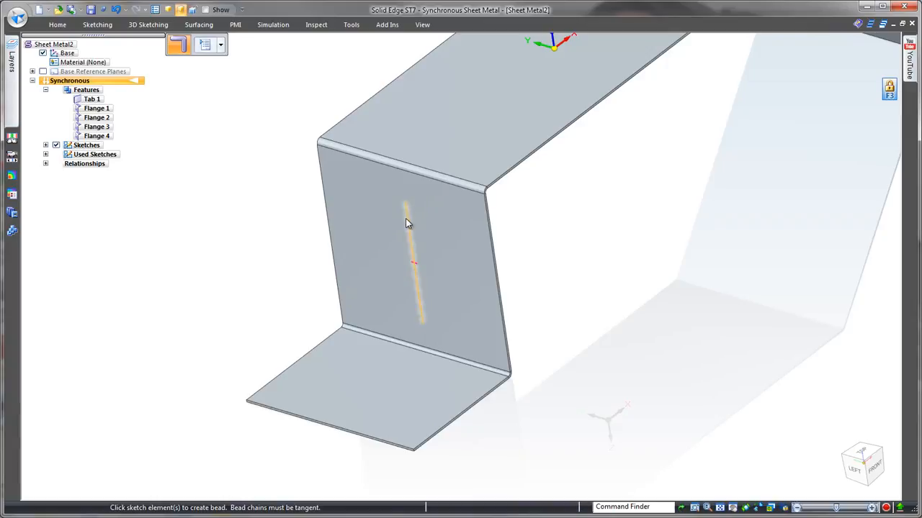
pyautogui.click(394, 225)
pyautogui.click(205, 45)
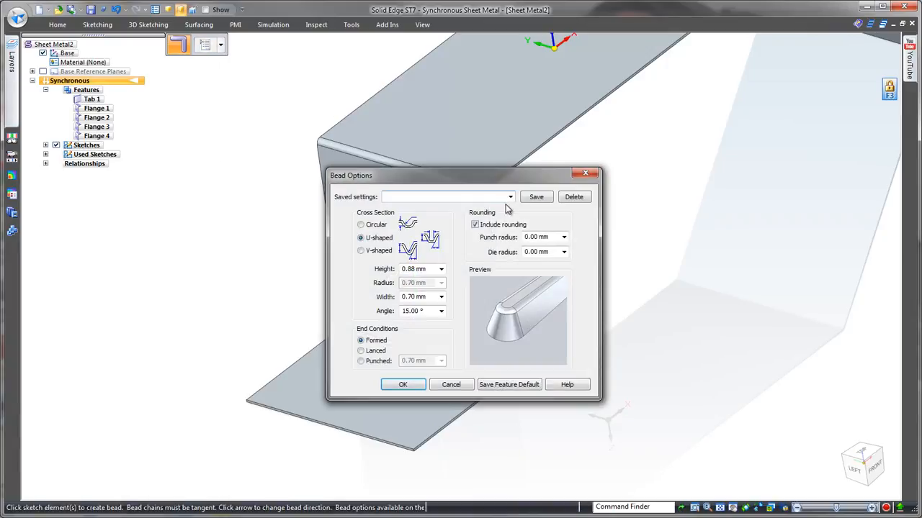
pyautogui.click(411, 387)
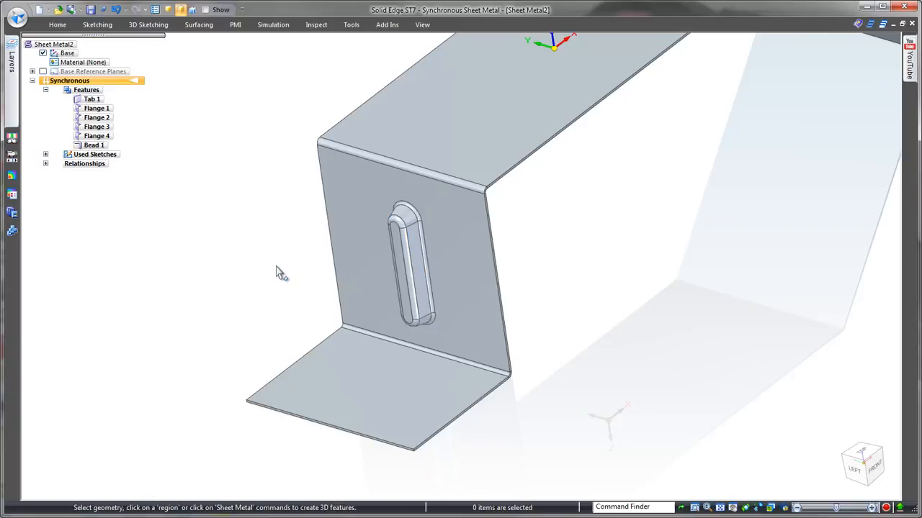
# Sketch a long narrow rectangle in the top face's plane, running from the top face across the slanted side past its foot flange
pyautogui.moveTo(267, 281); pyautogui.dragTo(427, 120, button='middle')
pyautogui.moveTo(426, 114); pyautogui.dragTo(451, 131, button='right')
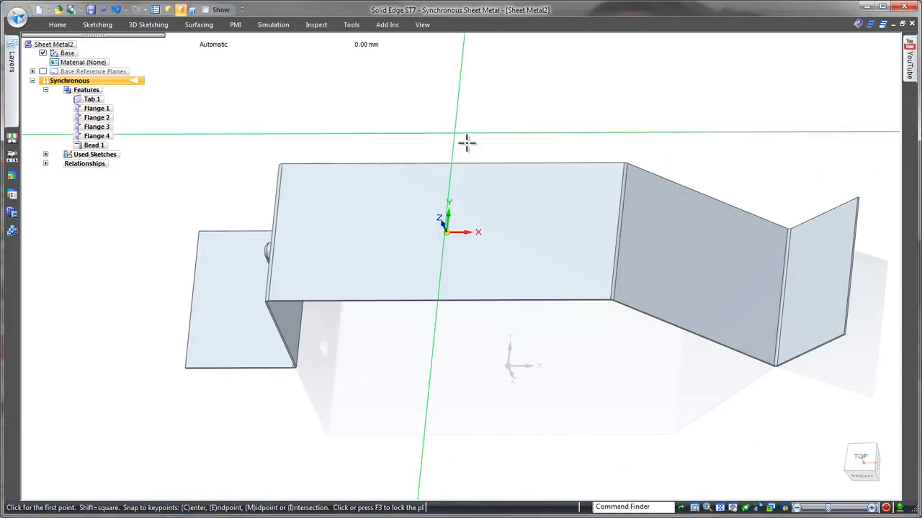
pyautogui.press('F3')
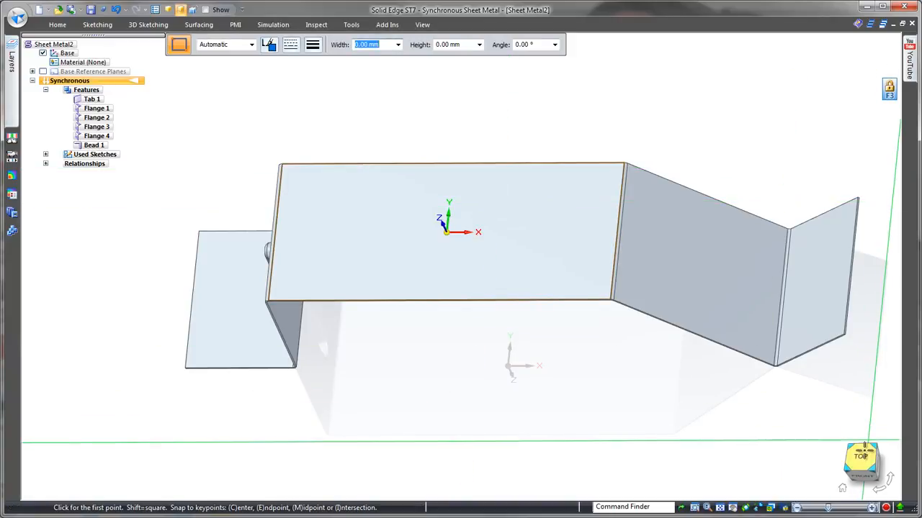
pyautogui.click(862, 458)
pyautogui.keyDown('shift'); pyautogui.moveTo(735, 422); pyautogui.dragTo(518, 373, button='middle'); pyautogui.keyUp('shift')
pyautogui.moveTo(299, 225); pyautogui.dragTo(772, 270)
pyautogui.press('Escape')
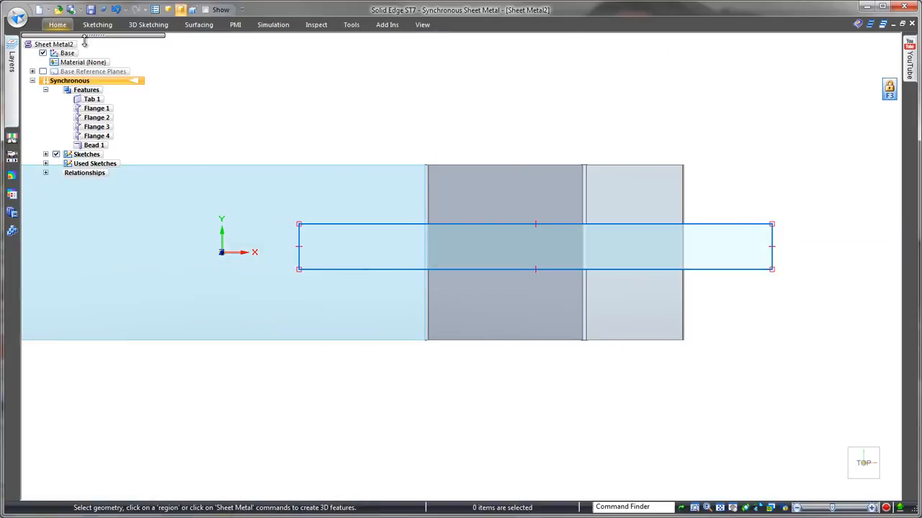
# Align the midpoint of the rectangle's short inner side horizontally with the origin
pyautogui.click(58, 25)
pyautogui.click(232, 56)
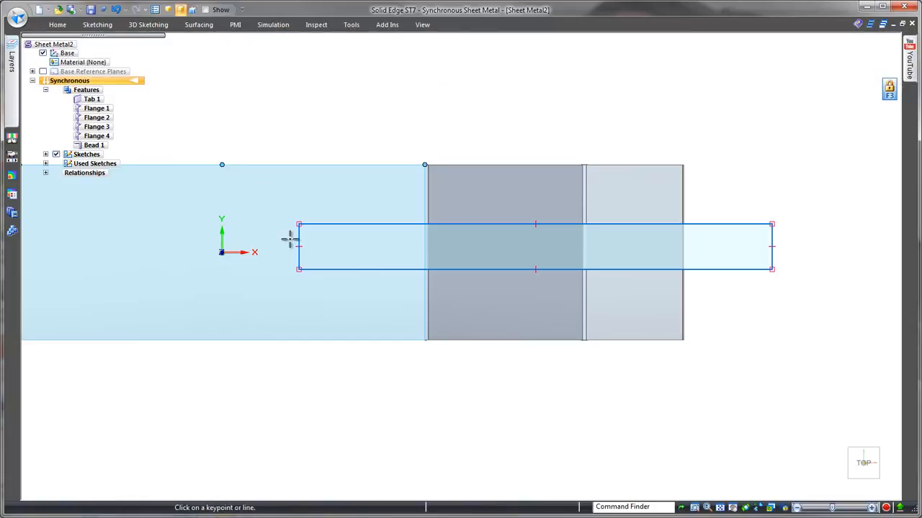
pyautogui.click(221, 252)
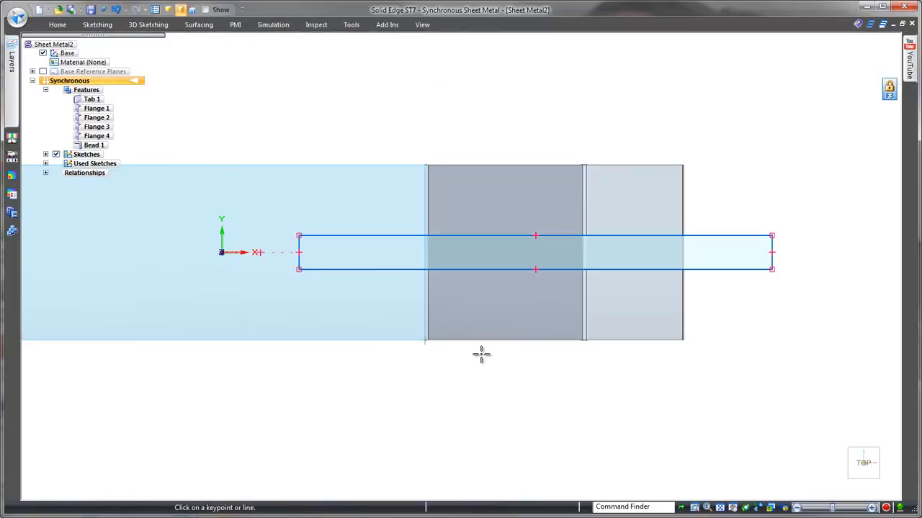
# Dimension the rectangle's short outer side and set its width to 16 mm
pyautogui.moveTo(786, 332); pyautogui.dragTo(784, 274, button='right')
pyautogui.click(772, 258)
pyautogui.click(800, 251)
pyautogui.press('Return')
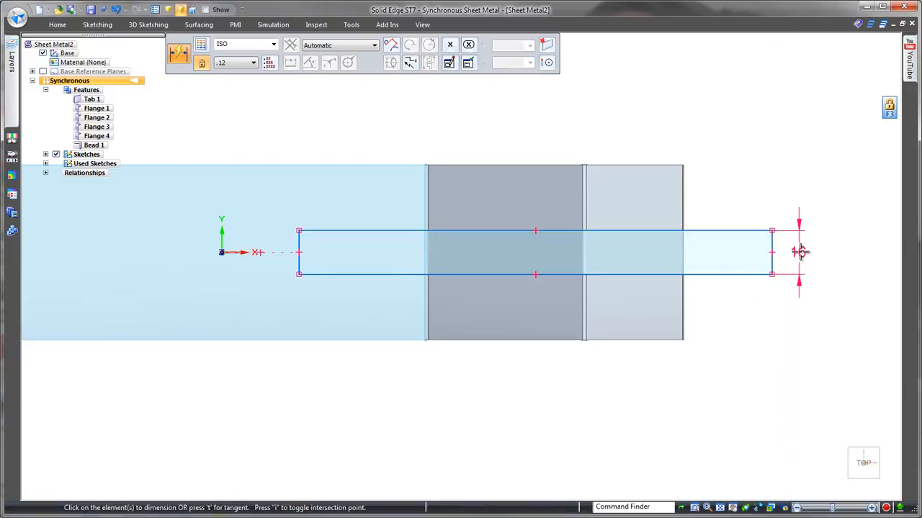
pyautogui.press('Escape')
# Cut the rectangular region as a wrapped cutout that follows the bends through the top face, slanted wall and foot flange
pyautogui.moveTo(733, 371)
pyautogui.mouseDown(button='middle')
pyautogui.moveTo(727, 384)
pyautogui.moveTo(672, 367)
pyautogui.mouseUp(button='middle')
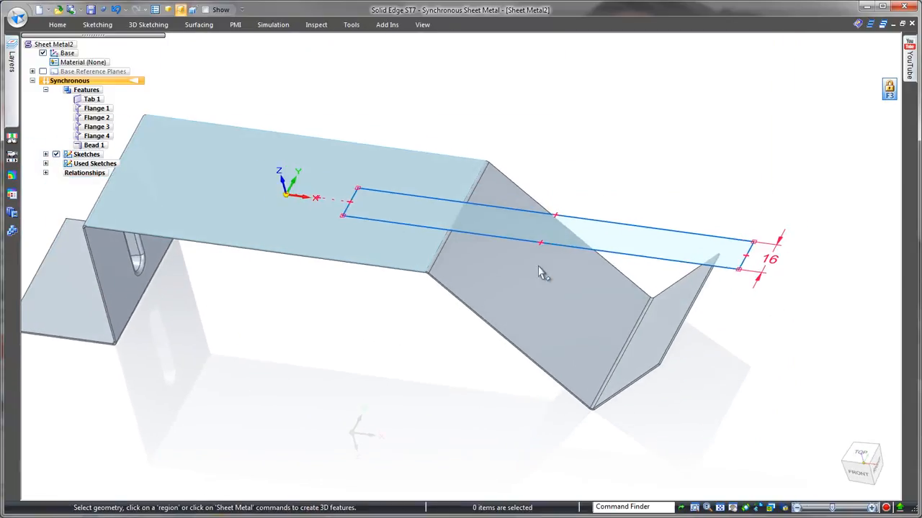
pyautogui.click(422, 221)
pyautogui.click(484, 225)
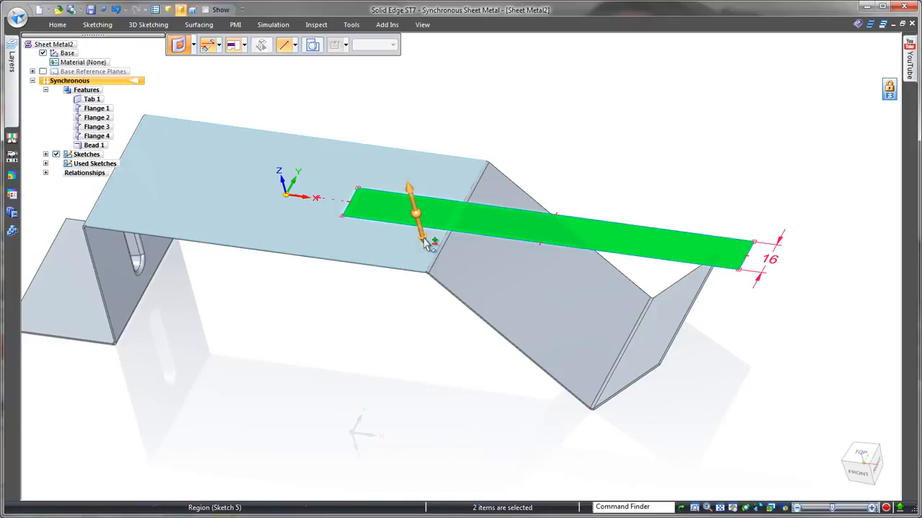
pyautogui.click(416, 219)
pyautogui.click(240, 45)
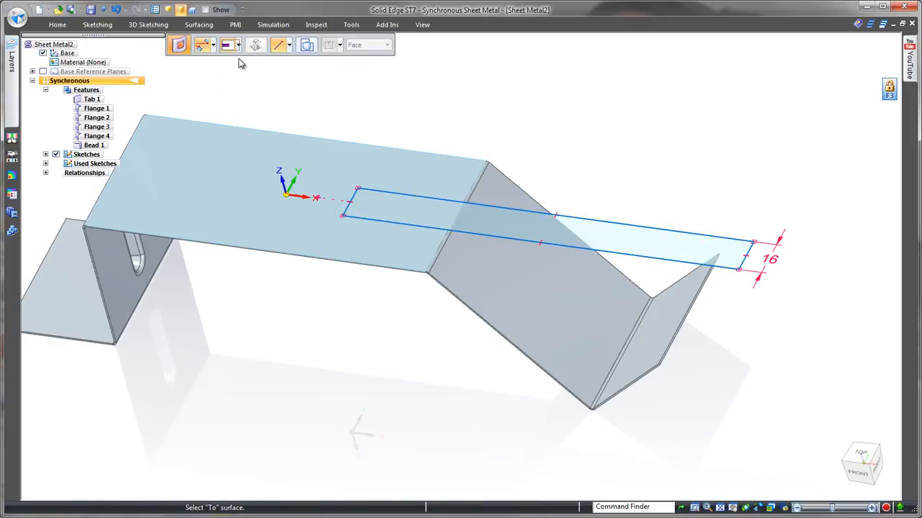
pyautogui.click(242, 59)
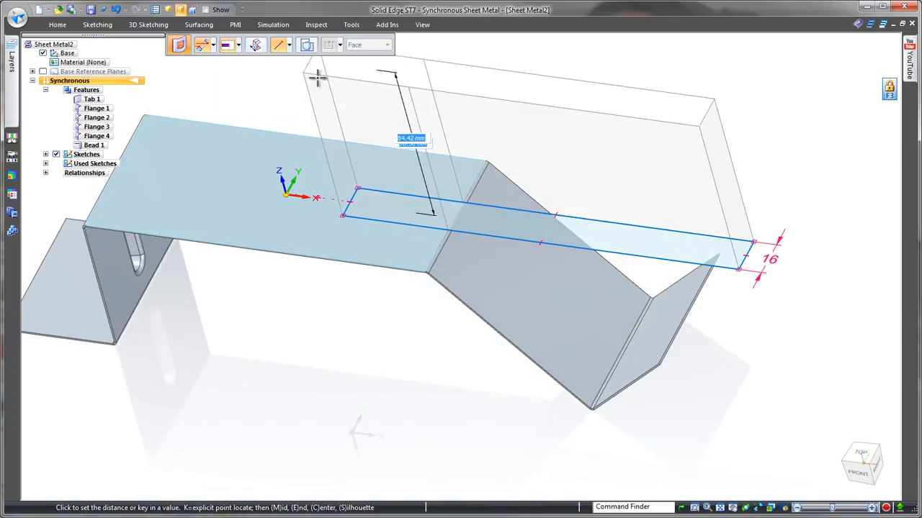
pyautogui.click(367, 119)
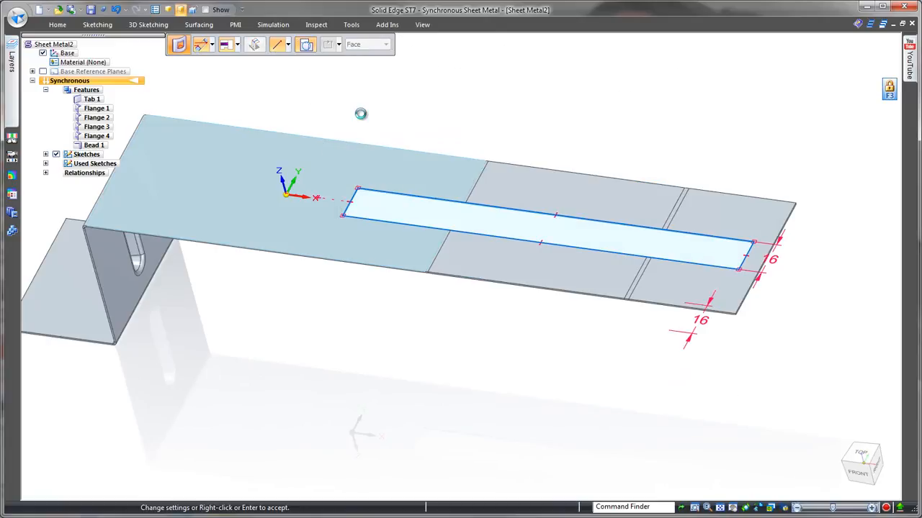
pyautogui.rightClick(360, 115)
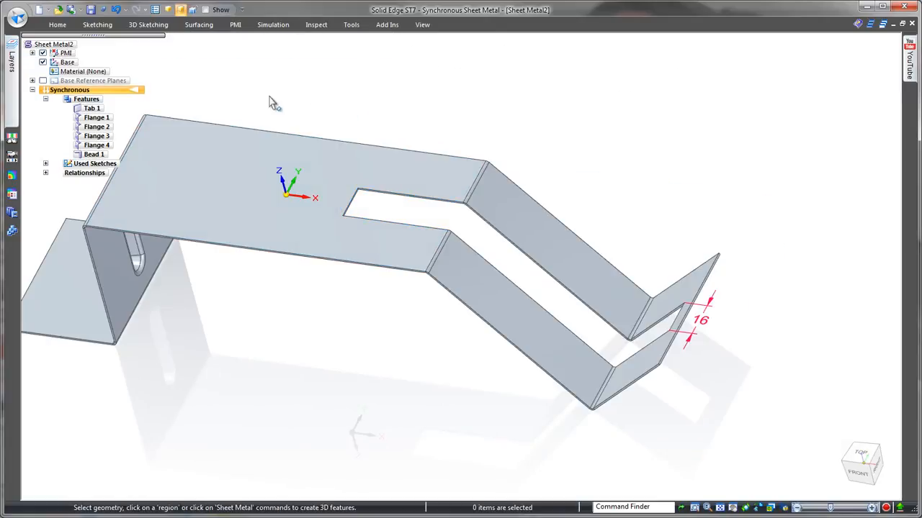
# Hide the PMI dimensions and add a 90° flange about 50 mm long downward from the slot's inner edge on the top face
pyautogui.click(44, 53)
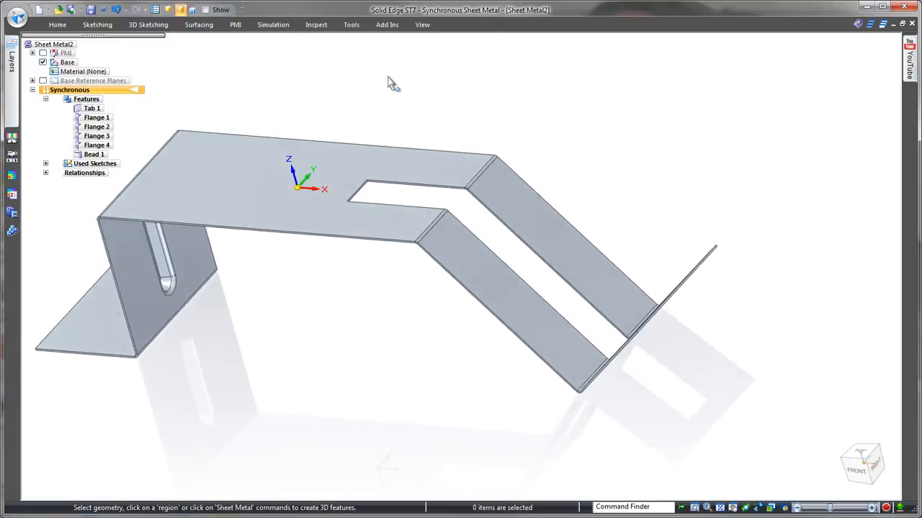
pyautogui.click(513, 191)
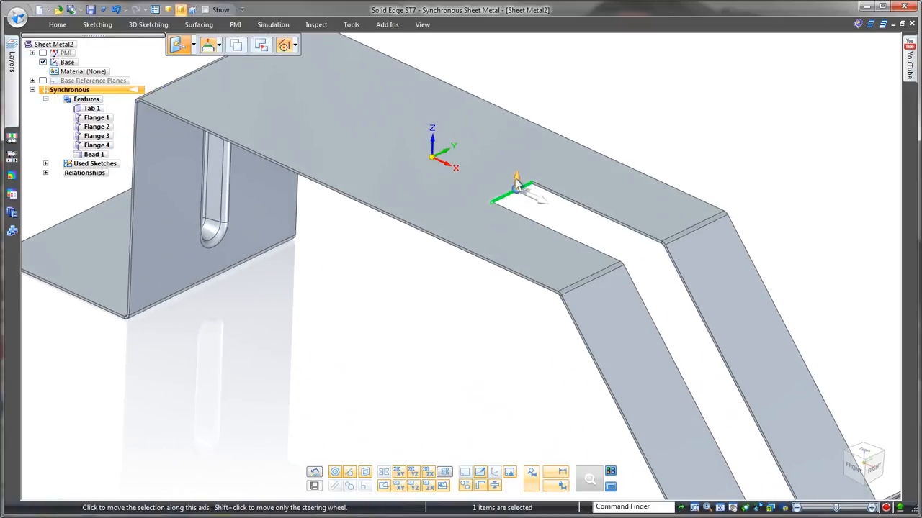
pyautogui.click(517, 178)
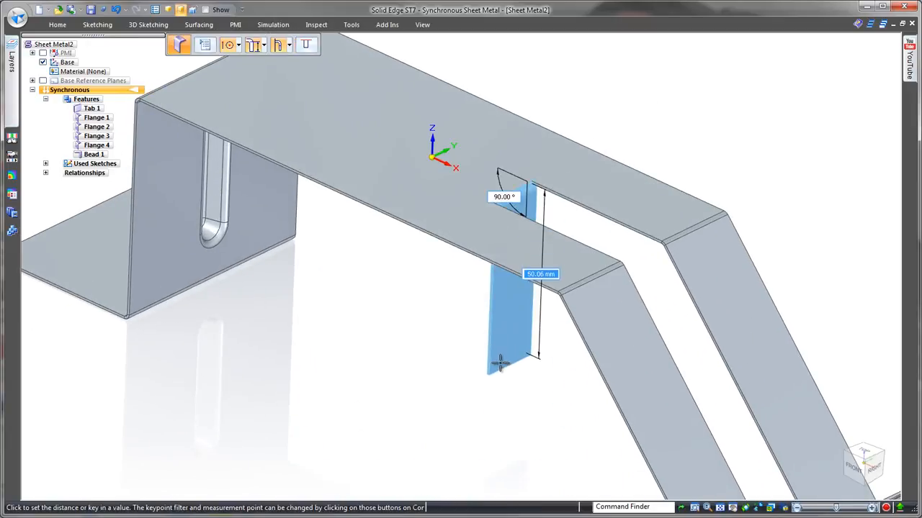
pyautogui.click(502, 368)
# Add a short foot flange from the lower edge of the slot's downward flange, pointing towards the slanted side
pyautogui.click(507, 372)
pyautogui.click(527, 382)
pyautogui.click(552, 390)
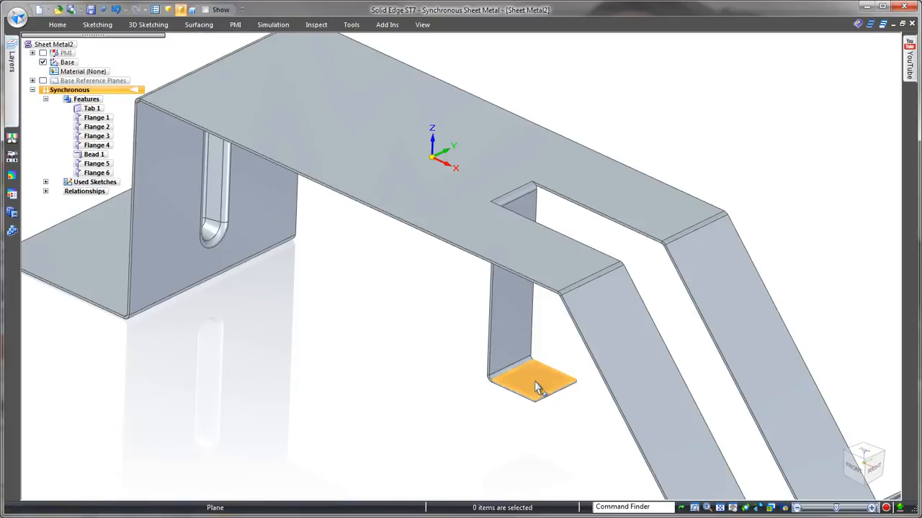
# Rotate the slot's downward flange and its foot flange together about the upper bend so they swing under the top face
pyautogui.click(533, 378)
pyautogui.keyDown('ctrl'); pyautogui.click(504, 344); pyautogui.keyUp('ctrl')
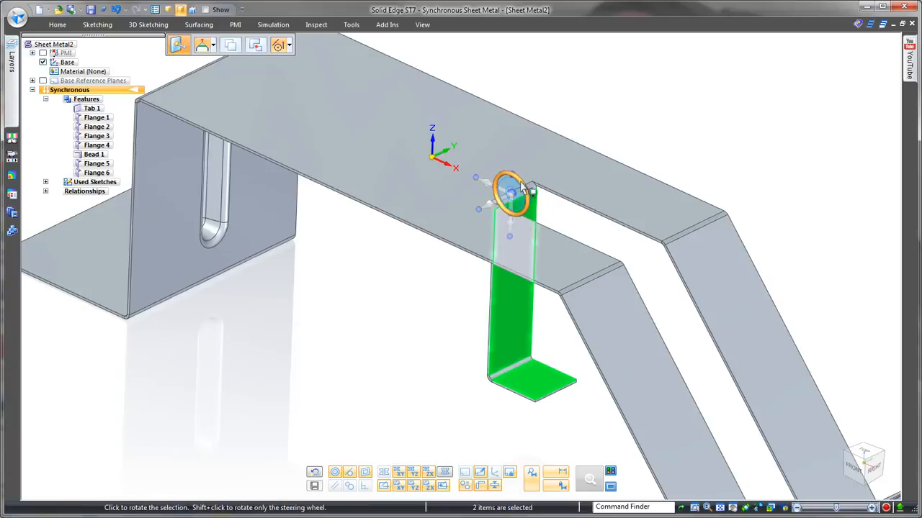
pyautogui.click(522, 186)
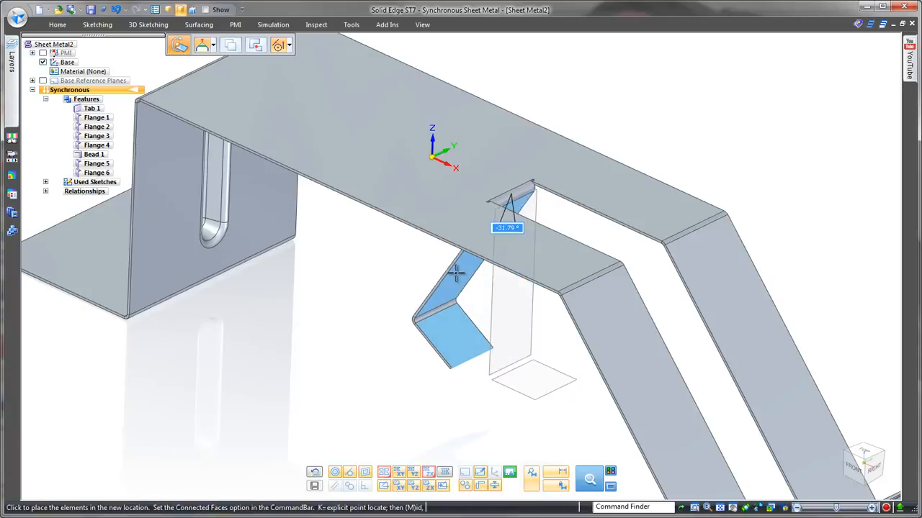
pyautogui.click(432, 272)
pyautogui.click(371, 404)
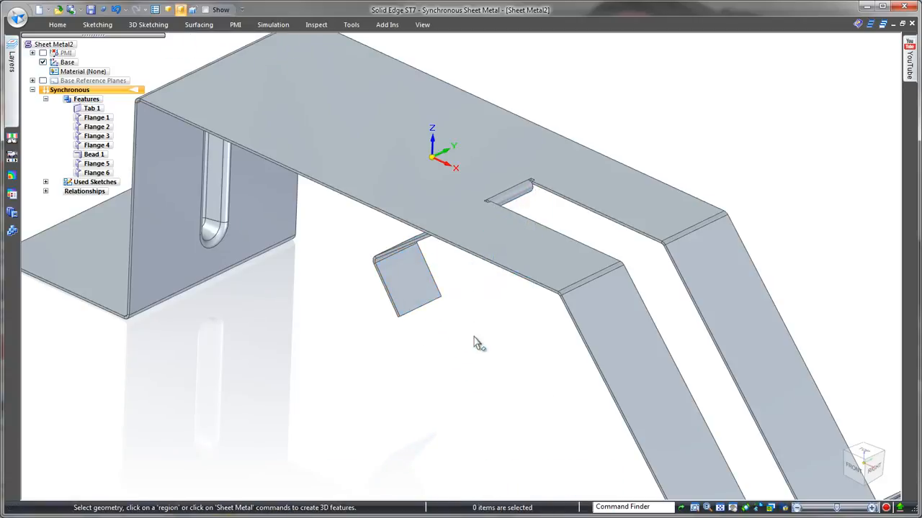
# Add a partial-width 90° flange about 45 mm long downward from the top face's long side edge, near the bead wall
pyautogui.moveTo(487, 340); pyautogui.dragTo(529, 272, button='middle')
pyautogui.click(596, 225)
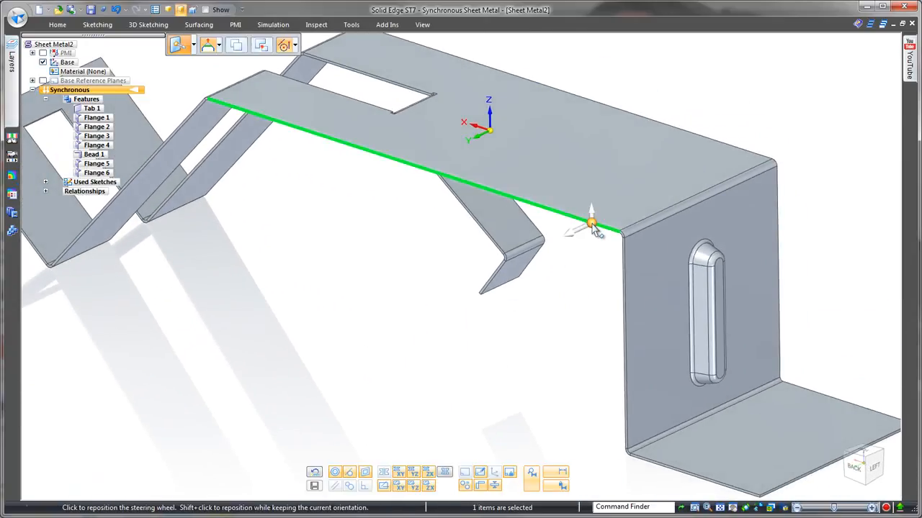
pyautogui.click(591, 205)
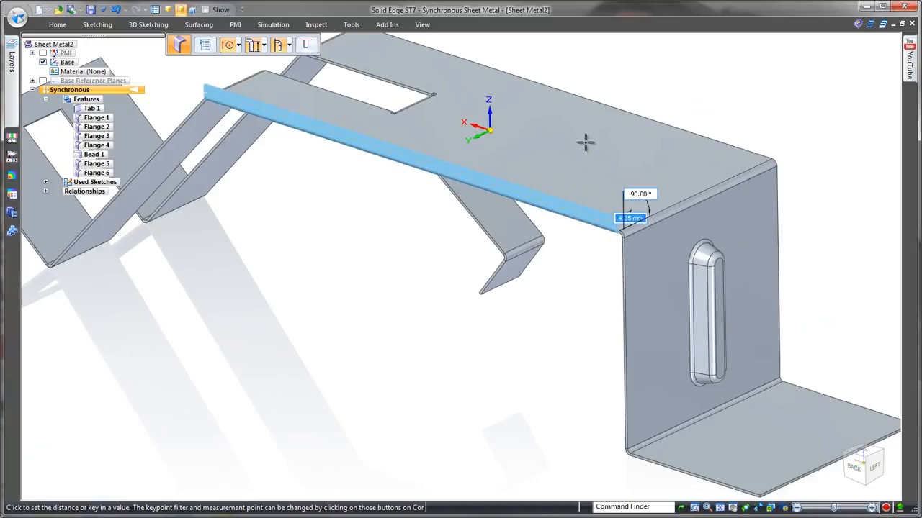
pyautogui.click(290, 47)
pyautogui.click(298, 61)
pyautogui.click(307, 46)
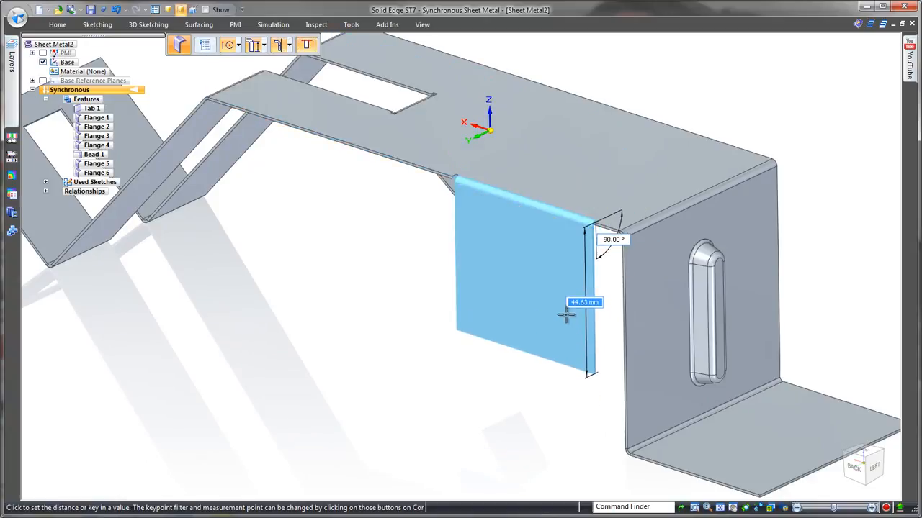
pyautogui.click(563, 314)
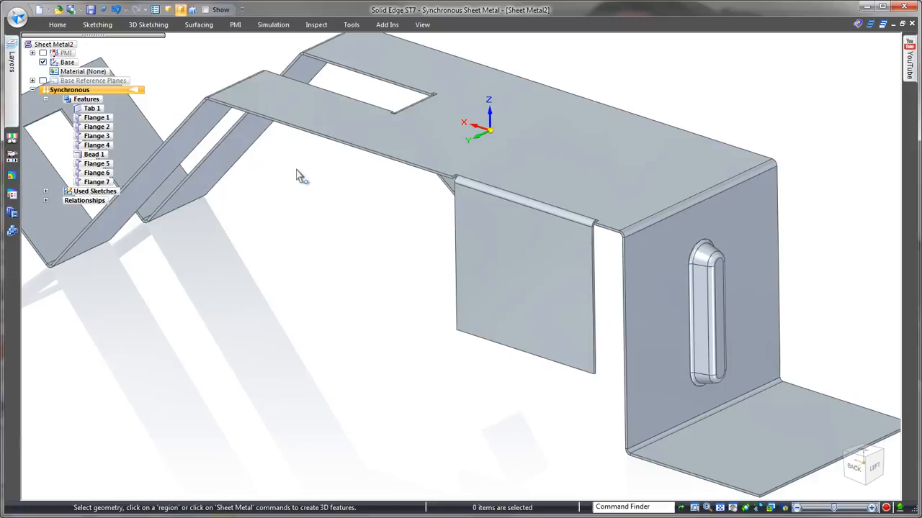
# Add a partial-width 90° flange about 35 mm long upward from the same side of the top face, near the slanted side
pyautogui.click(276, 121)
pyautogui.click(278, 113)
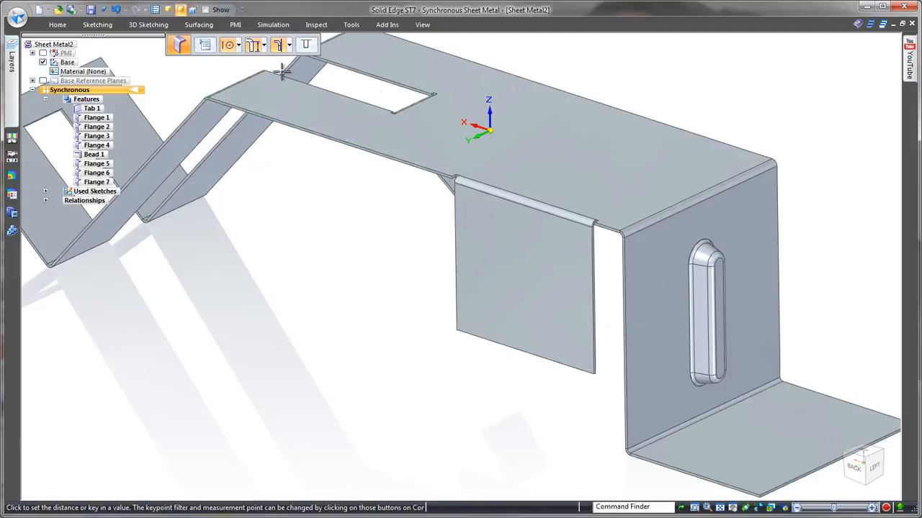
pyautogui.click(308, 53)
pyautogui.keyDown('ctrl'); pyautogui.scroll(5, 323, 64); pyautogui.keyUp('ctrl')
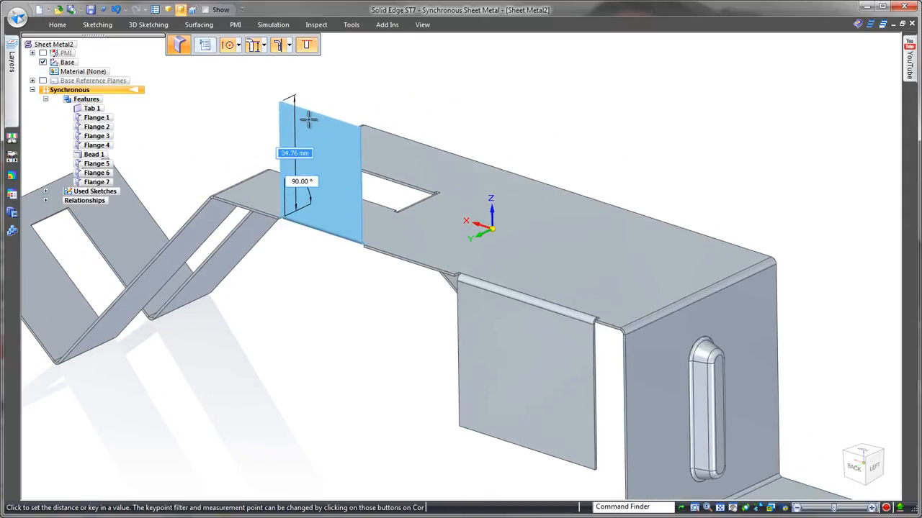
pyautogui.click(310, 123)
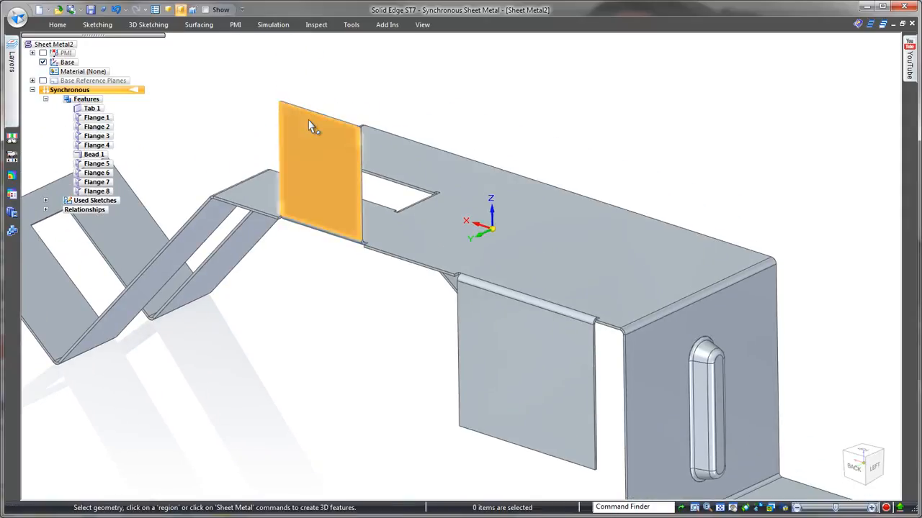
# Mirror the upward partial flange across the part's lengthwise centre plane onto the opposite edge of the top face
pyautogui.click(104, 192)
pyautogui.click(58, 25)
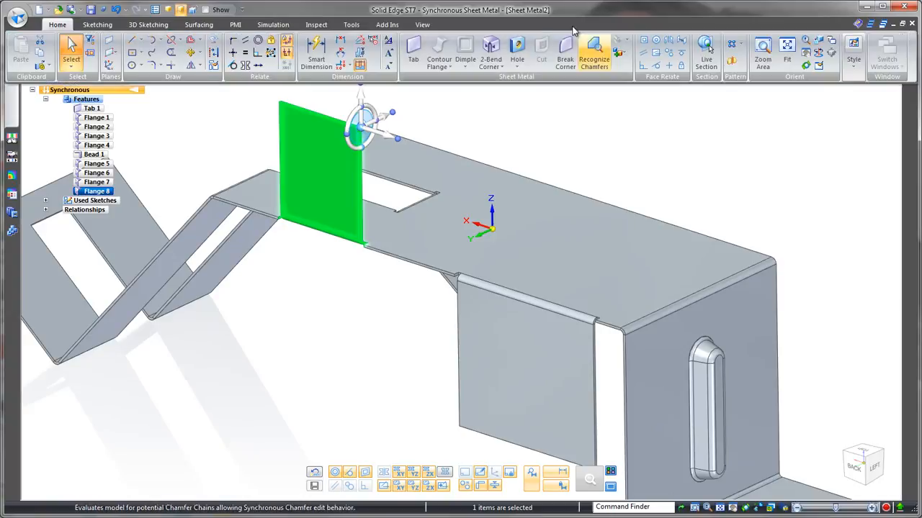
pyautogui.click(732, 57)
pyautogui.click(474, 187)
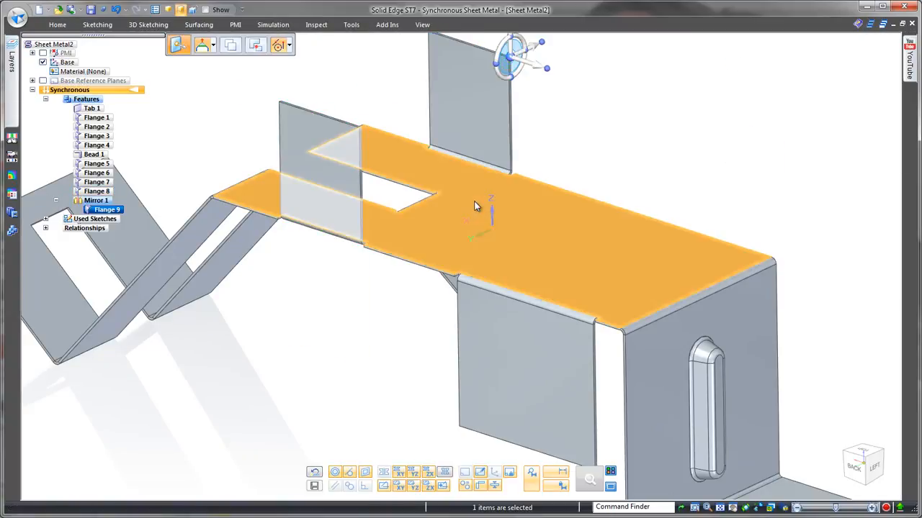
pyautogui.click(599, 146)
pyautogui.hotkey('ctrl', 'f')
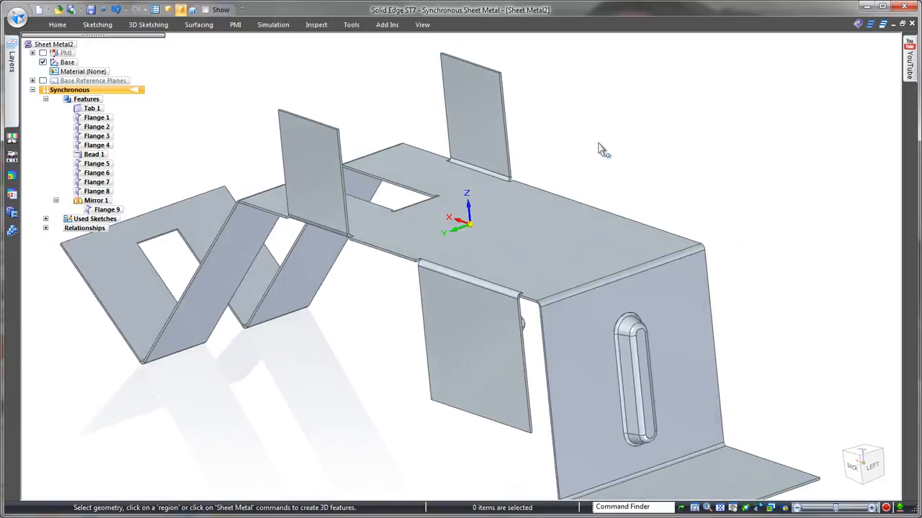
# In the front view, rotate the top face about the bend at the bead wall so it slopes up towards the slanted side
pyautogui.click(391, 186)
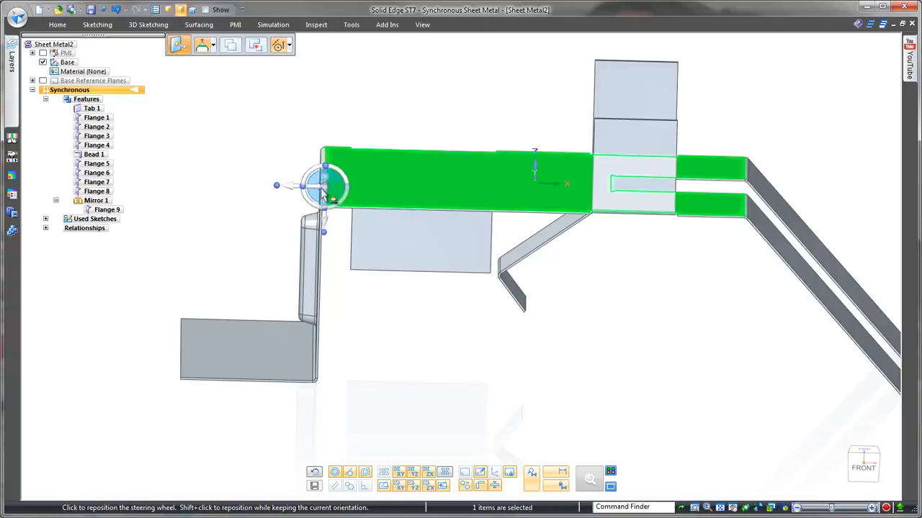
pyautogui.click(871, 474)
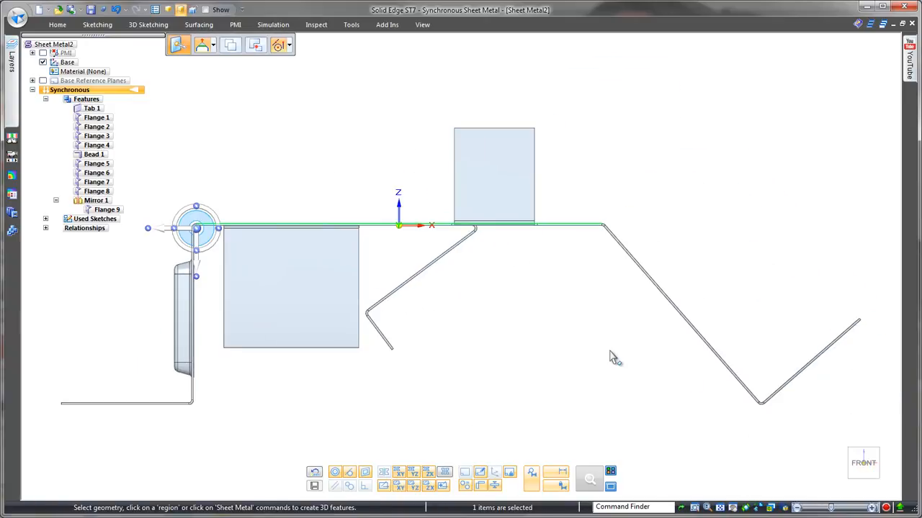
pyautogui.click(215, 242)
pyautogui.click(396, 208)
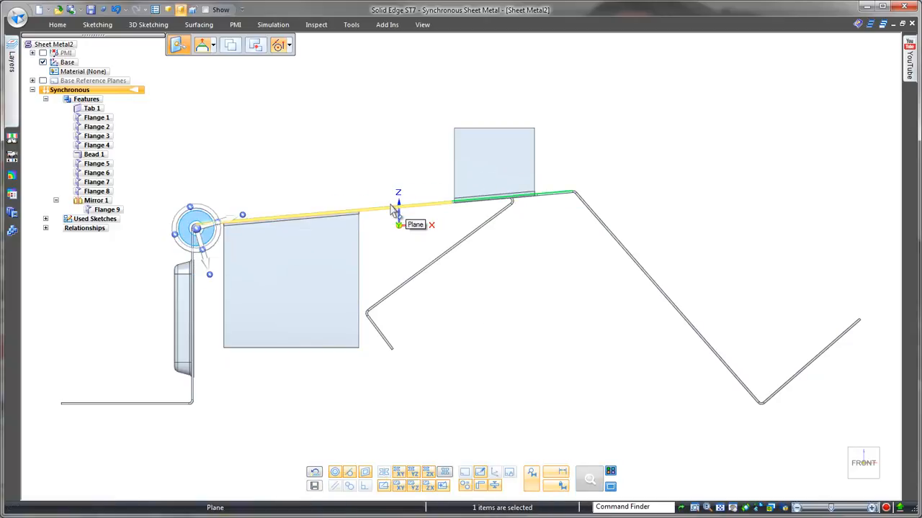
pyautogui.click(386, 190)
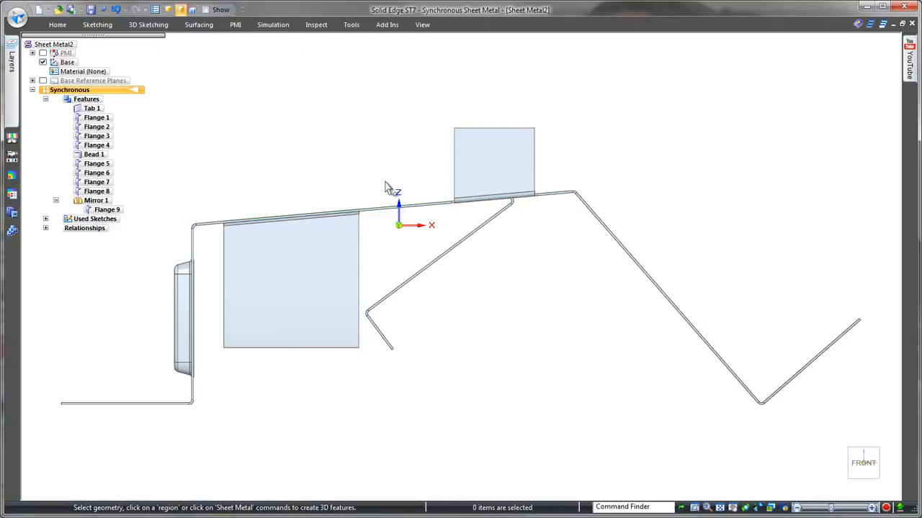
# Break the Mirror 1 feature so the mirrored flange becomes an independent flange
pyautogui.moveTo(386, 183); pyautogui.dragTo(357, 170, button='middle')
pyautogui.scroll(3, 357, 169)
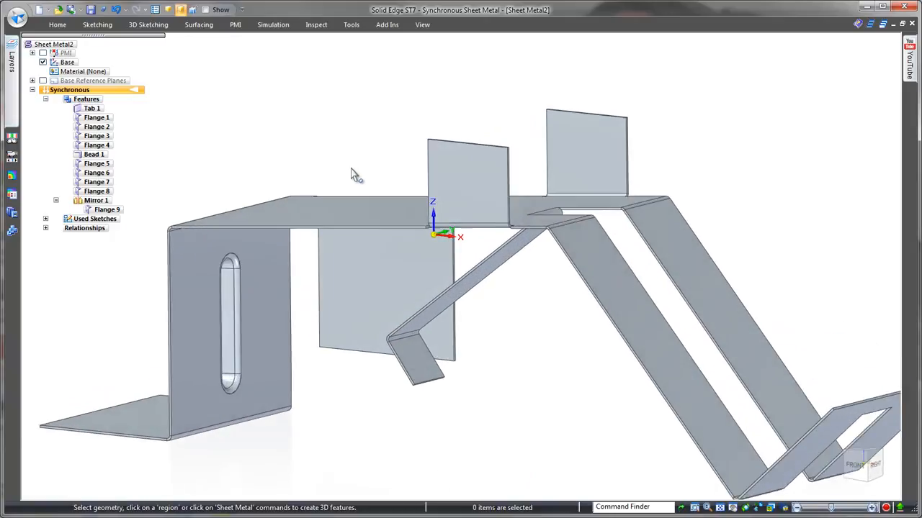
pyautogui.click(100, 201)
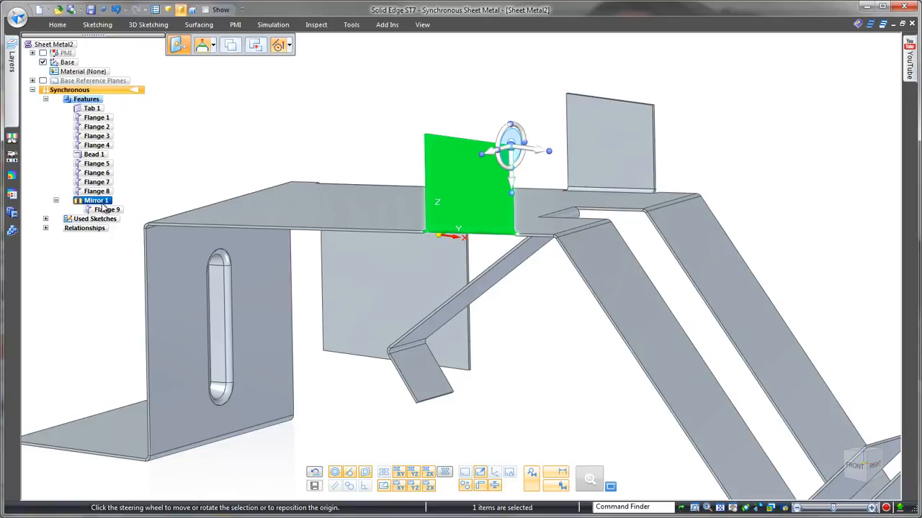
pyautogui.rightClick(105, 207)
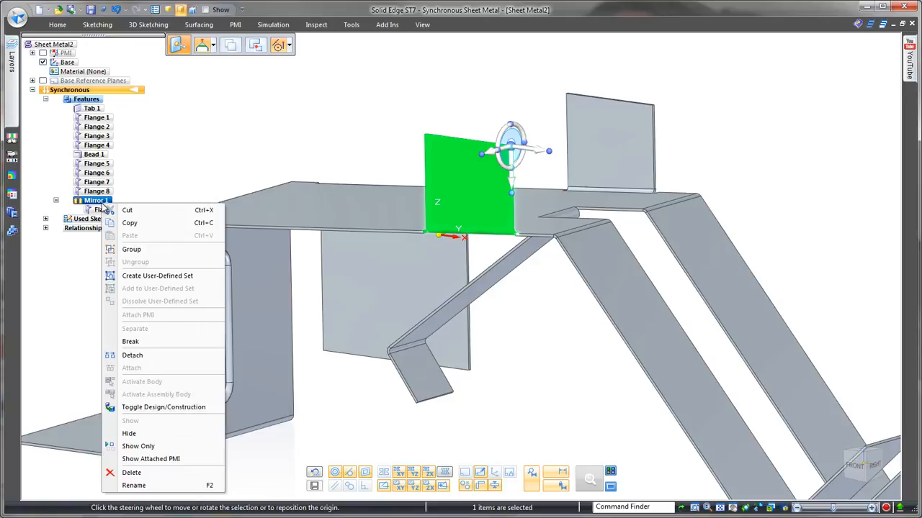
pyautogui.click(132, 356)
# Sketch a short horizontal line in the plane of the near upward flange, roughly halfway up its face
pyautogui.scroll(3, 379, 128)
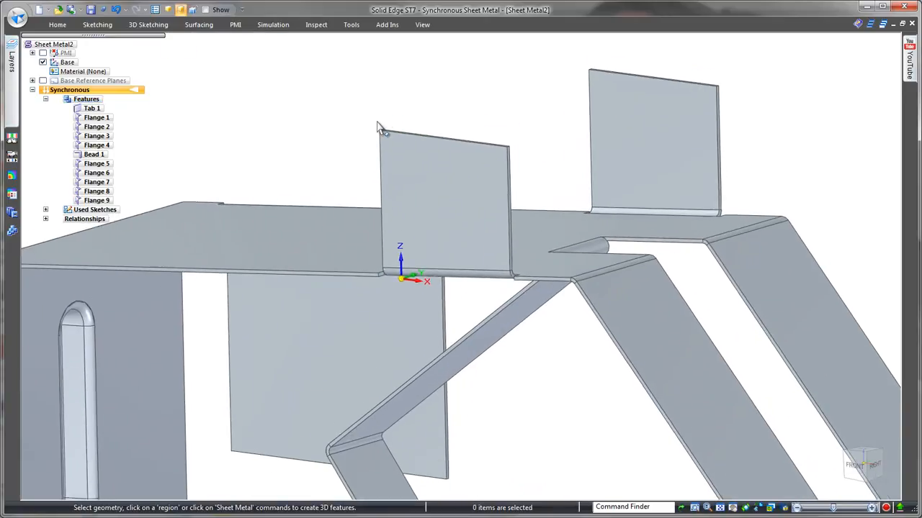
pyautogui.moveTo(332, 123); pyautogui.dragTo(360, 120, button='right')
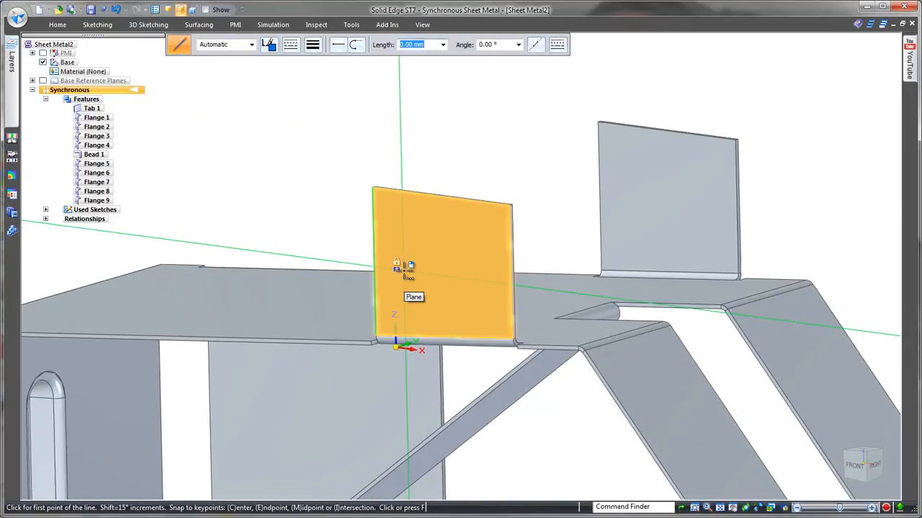
pyautogui.press('F3')
pyautogui.click(404, 278)
pyautogui.click(468, 284)
pyautogui.press('Escape')
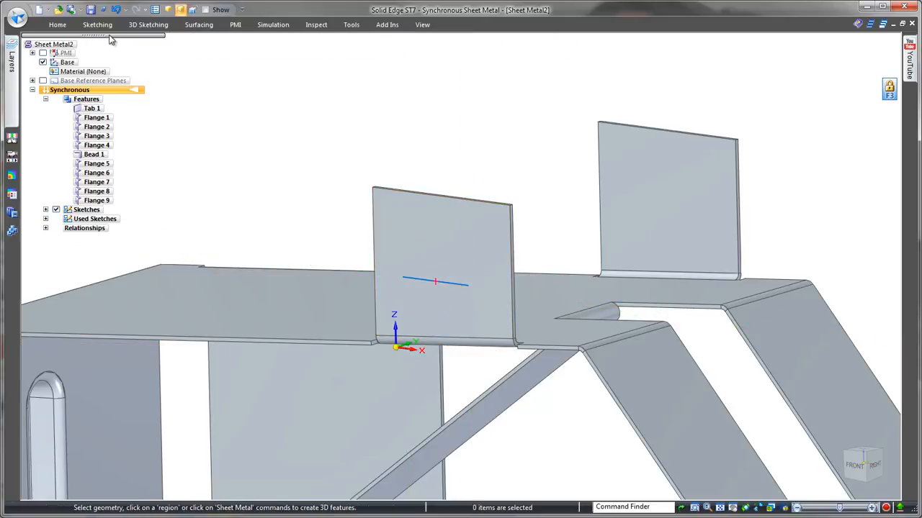
# Jog the near upward flange along the sketched line, offsetting its upper portion inward over the top face
pyautogui.click(47, 26)
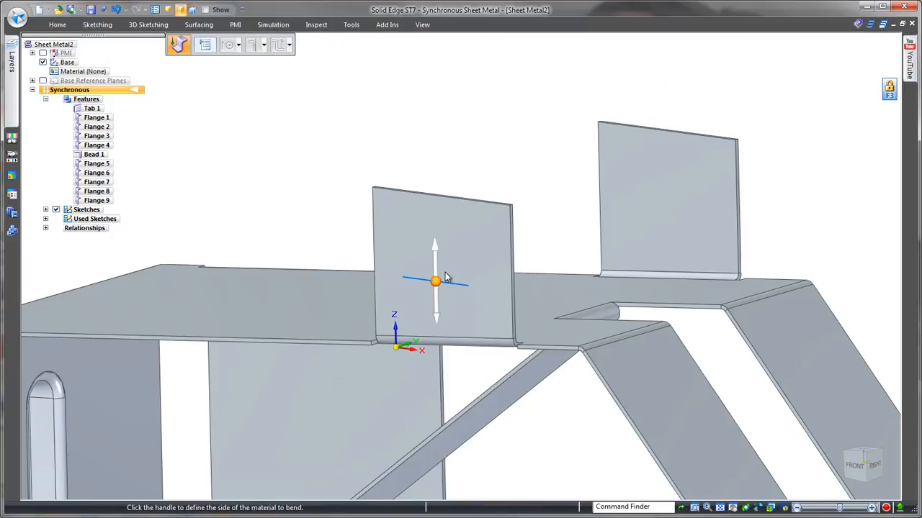
pyautogui.click(437, 254)
pyautogui.click(576, 122)
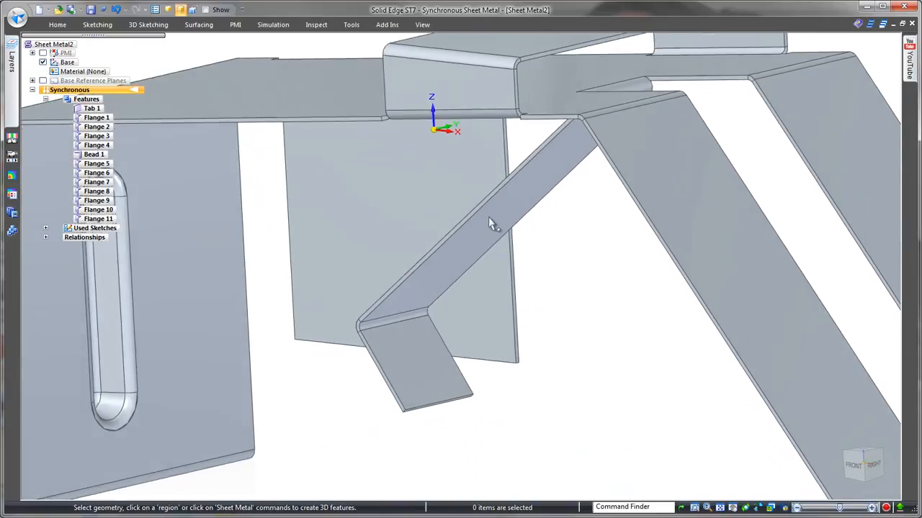
# Sketch a short crosswise line on the slanted narrow flange under the top face, above its foot bend
pyautogui.moveTo(489, 217); pyautogui.dragTo(584, 279, button='middle')
pyautogui.moveTo(601, 271); pyautogui.dragTo(625, 269, button='right')
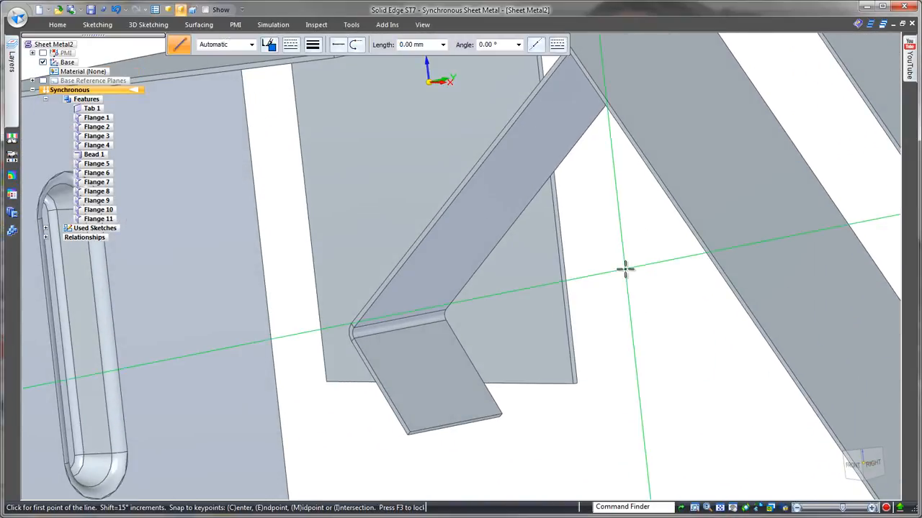
pyautogui.click(440, 250)
pyautogui.click(483, 241)
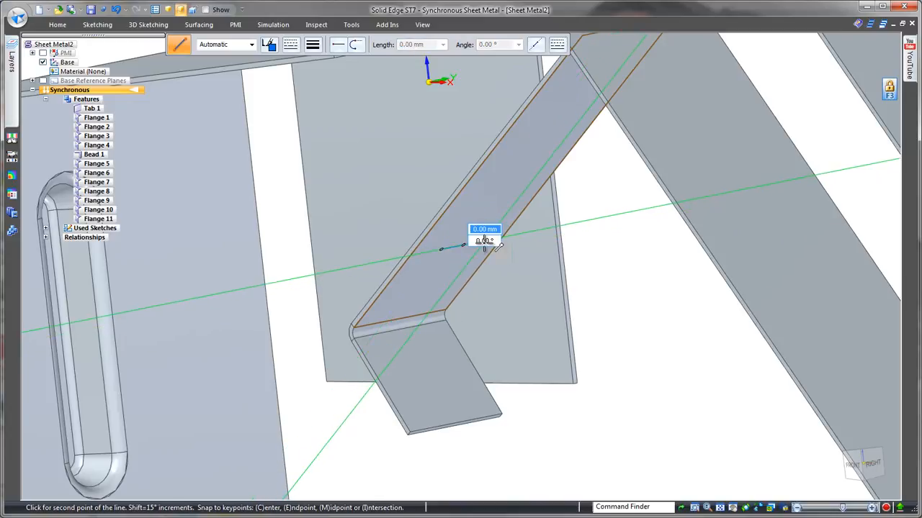
pyautogui.press('Escape')
# Jog the slanted narrow flange along its sketched line with an offset of about 10.5 mm
pyautogui.click(58, 25)
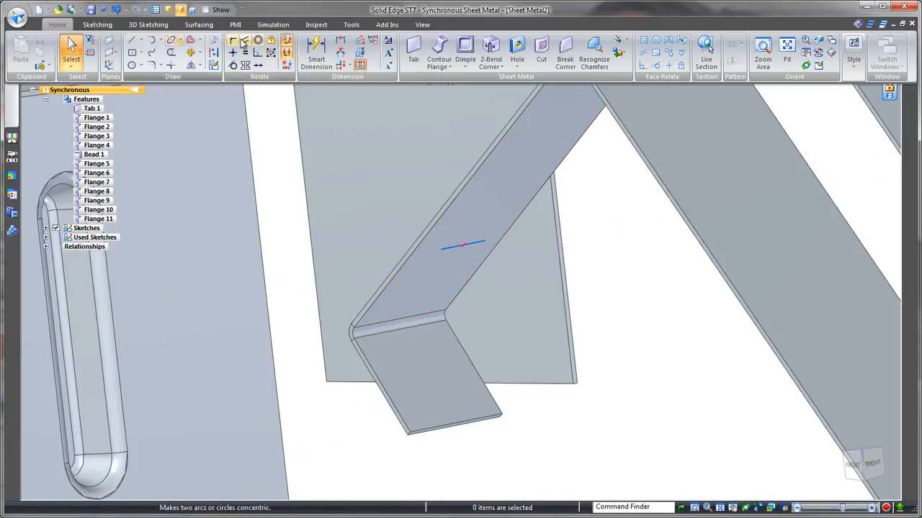
pyautogui.click(625, 41)
pyautogui.click(626, 69)
pyautogui.click(451, 249)
pyautogui.click(446, 266)
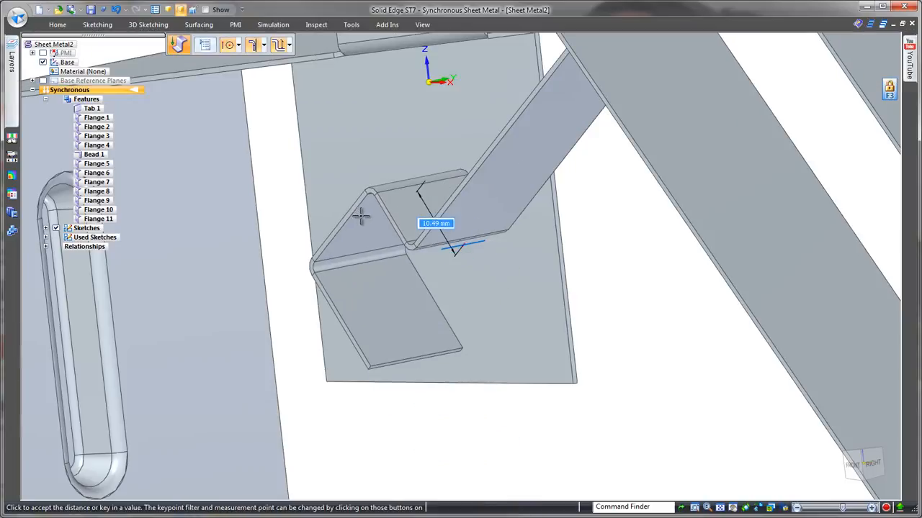
pyautogui.click(364, 222)
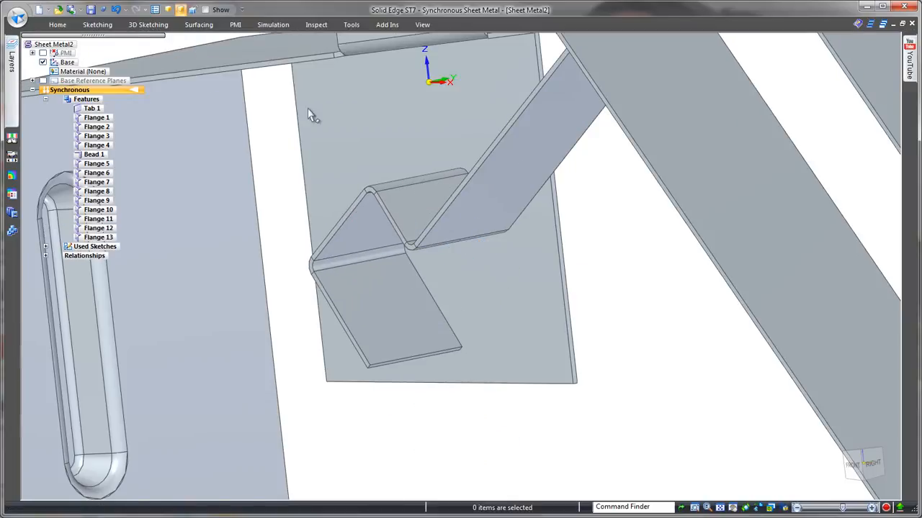
# Round the free corners of the narrow flange's end tab, both upward flanges and the slotted end flange with an 8 mm Break Corner
pyautogui.click(58, 24)
pyautogui.click(565, 49)
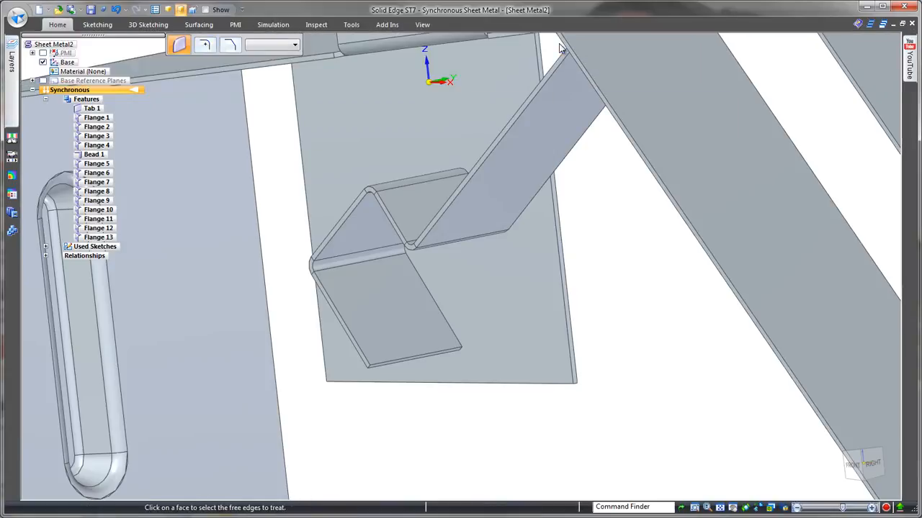
pyautogui.click(405, 344)
pyautogui.moveTo(578, 321); pyautogui.dragTo(519, 145, button='middle')
pyautogui.click(520, 142)
pyautogui.click(604, 126)
pyautogui.moveTo(693, 116); pyautogui.dragTo(666, 290, button='middle')
pyautogui.click(665, 293)
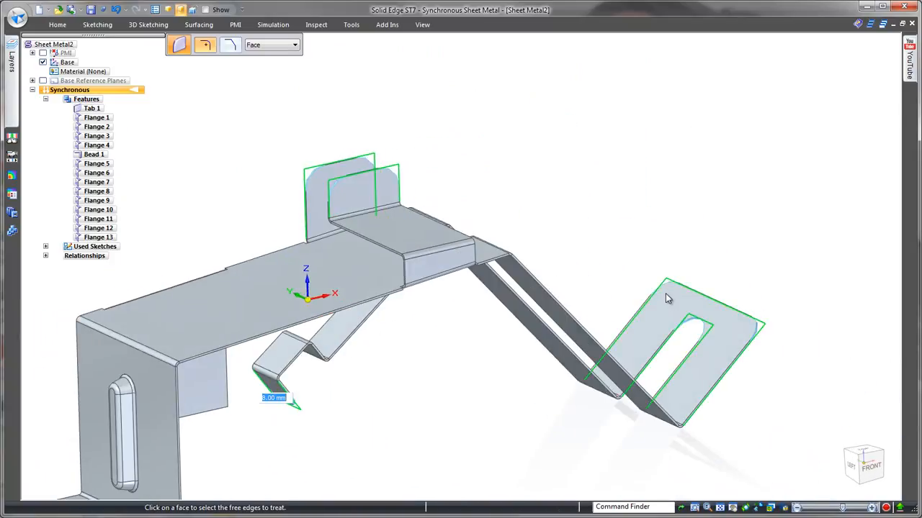
pyautogui.rightClick(639, 238)
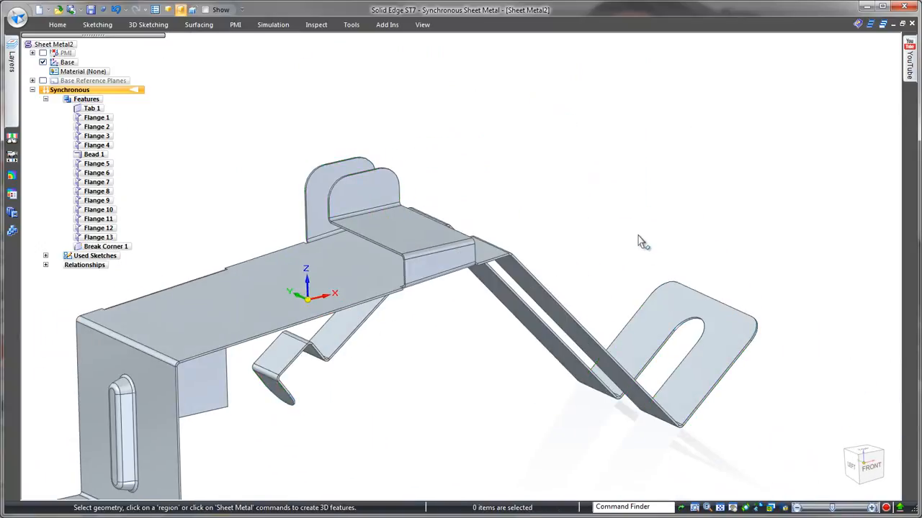
# Move the side edge of the foot flange below the beaded wall inward by about 16 mm, narrowing both sides symmetrically
pyautogui.moveTo(637, 238); pyautogui.dragTo(508, 322, button='middle')
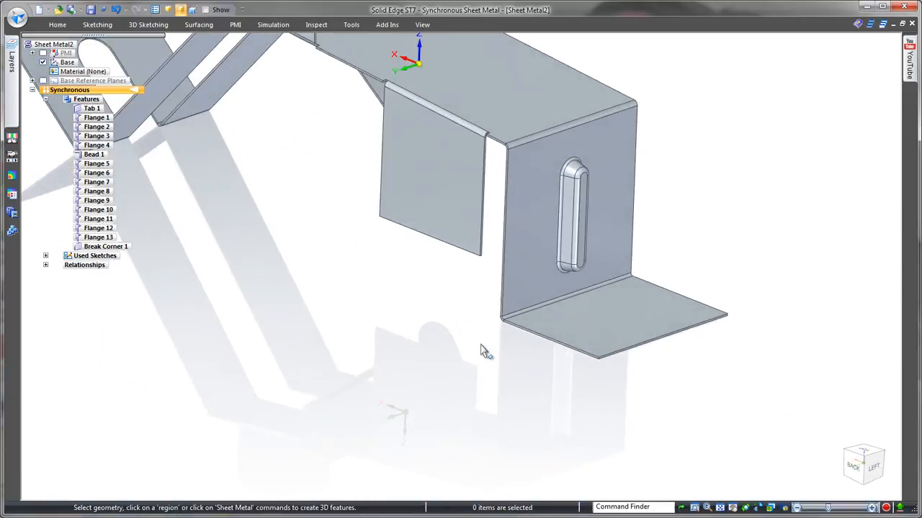
pyautogui.click(523, 338)
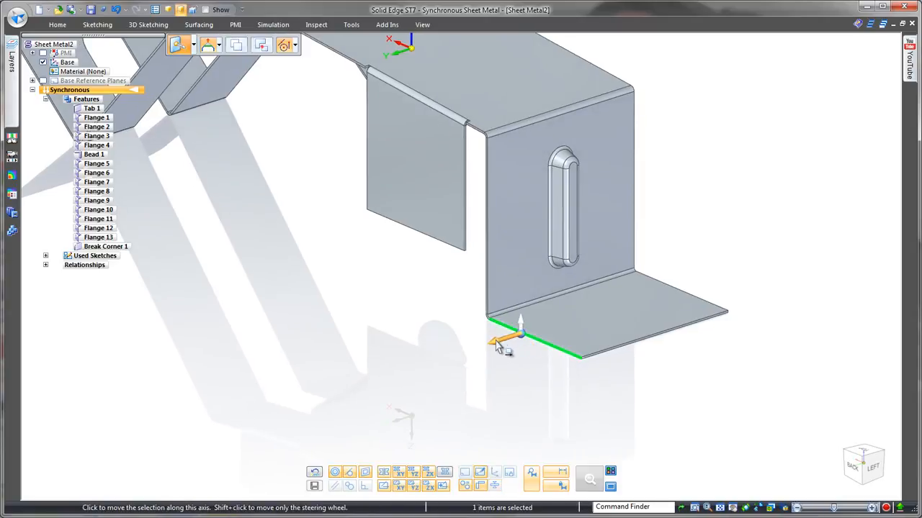
pyautogui.click(496, 346)
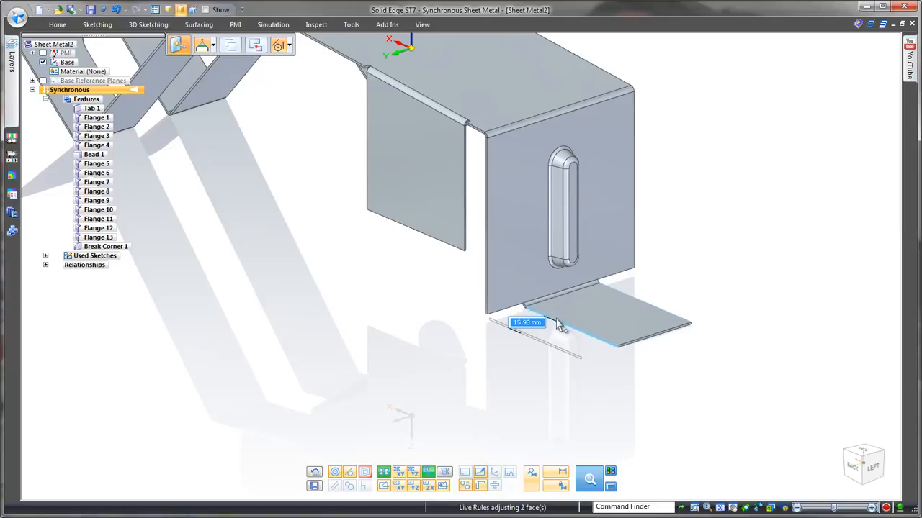
pyautogui.click(557, 320)
pyautogui.press('Escape')
# Add a hem along the outer edge of the foot flange below the beaded wall using the saved Theebo Hem settings
pyautogui.click(57, 25)
pyautogui.click(438, 69)
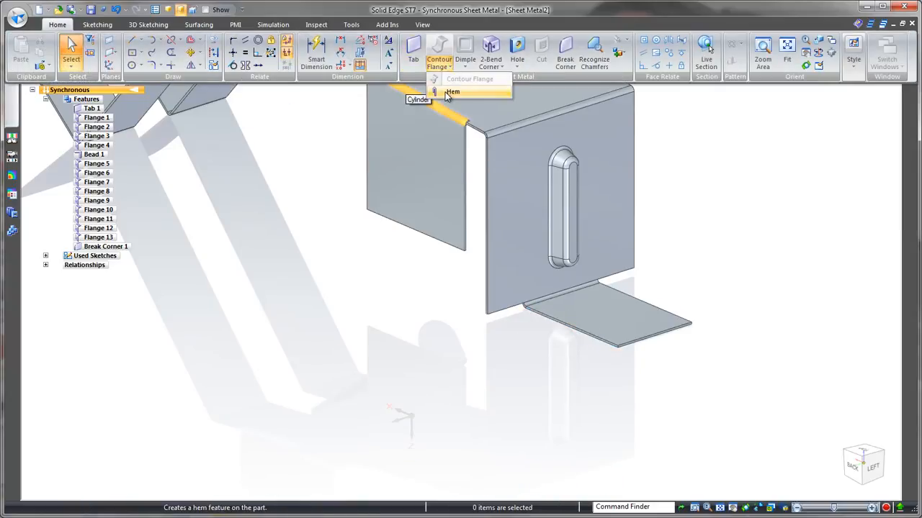
pyautogui.click(461, 94)
pyautogui.click(659, 336)
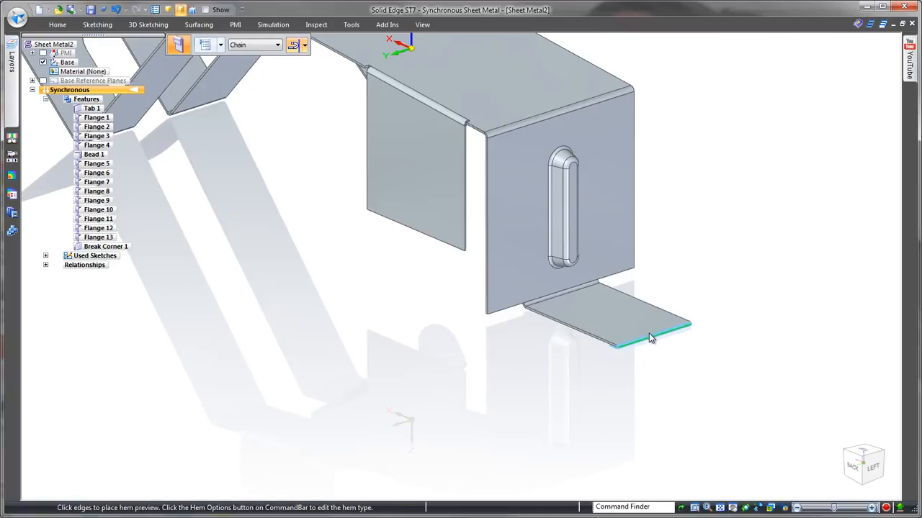
pyautogui.click(204, 45)
pyautogui.click(506, 168)
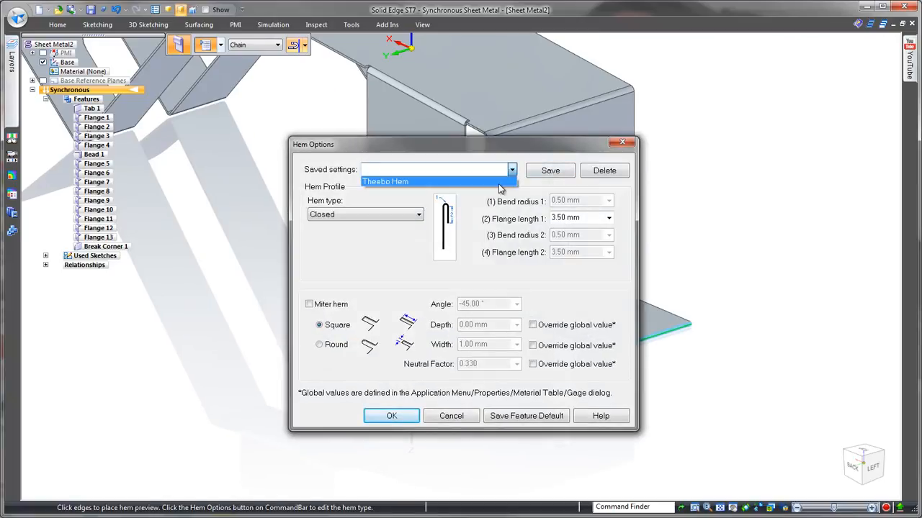
pyautogui.click(502, 181)
pyautogui.click(389, 415)
pyautogui.click(528, 381)
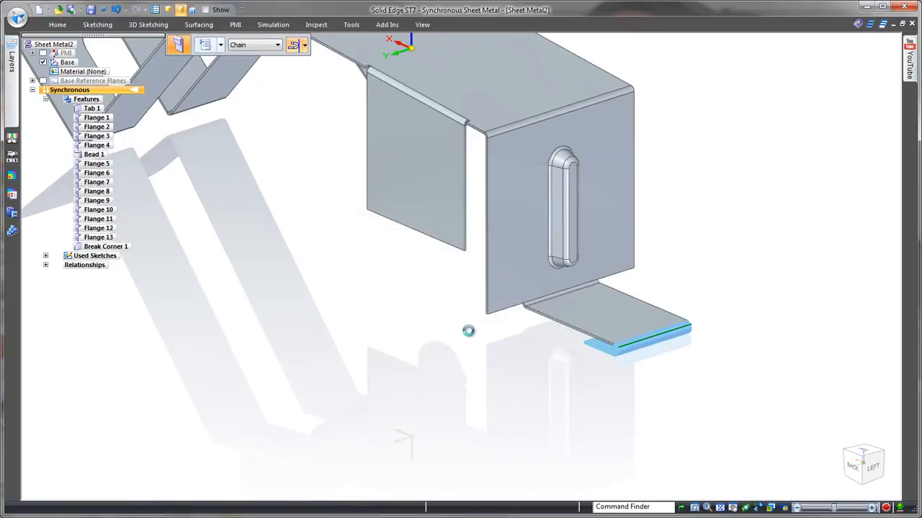
pyautogui.hotkey('ctrl', 'f')
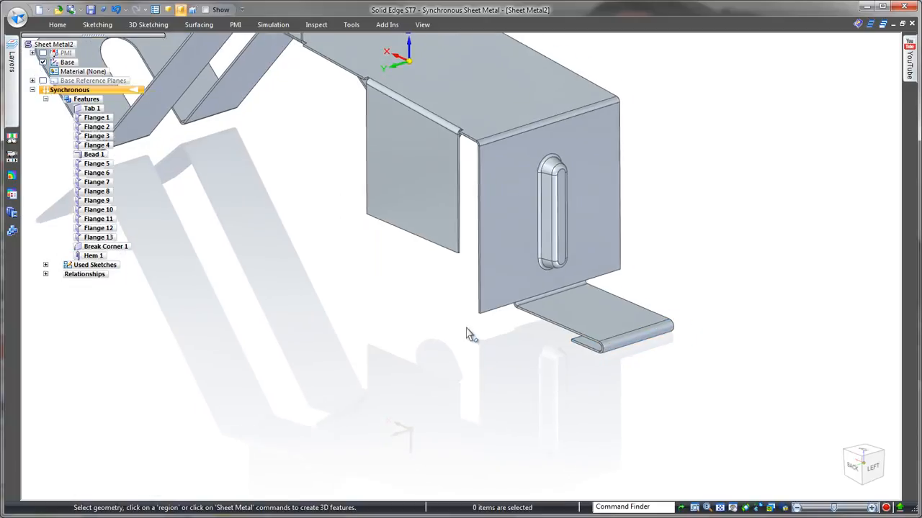
pyautogui.hotkey('ctrl', 'i')
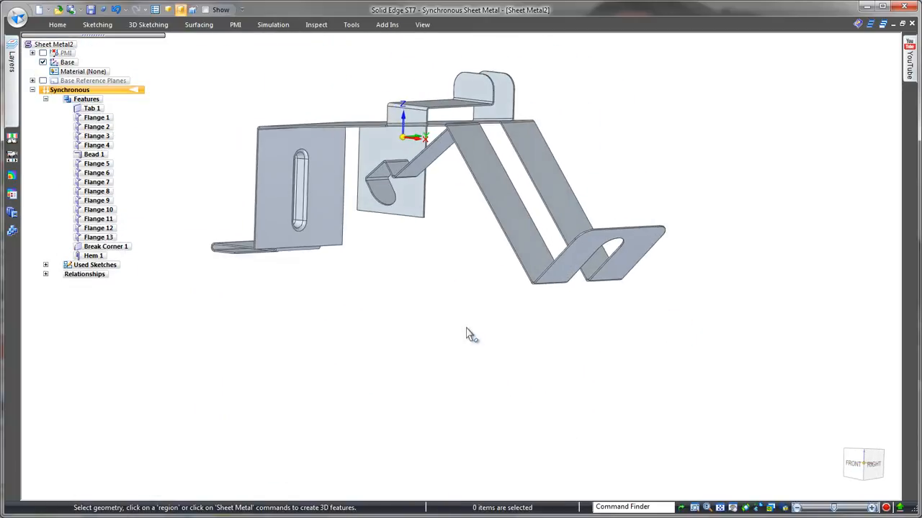